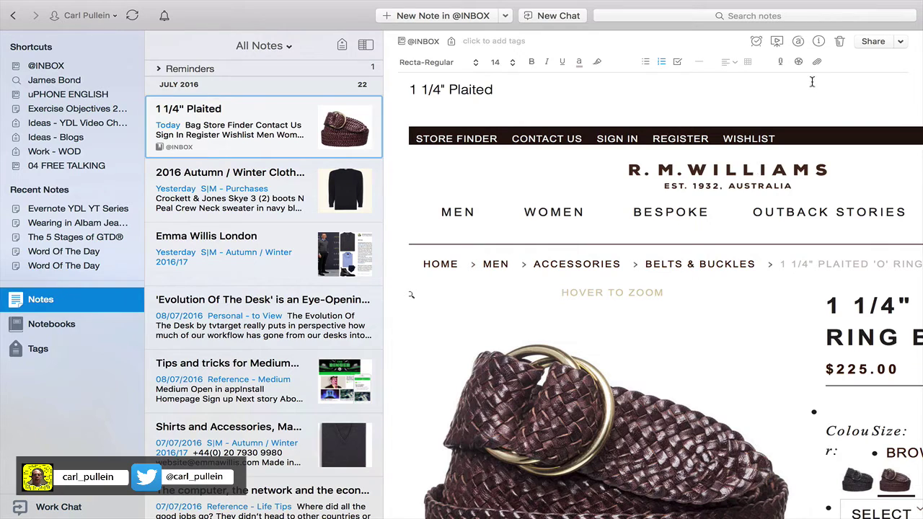
Step: Search all notes for -tag:* to list the 7 untagged notes
left_click(797, 16)
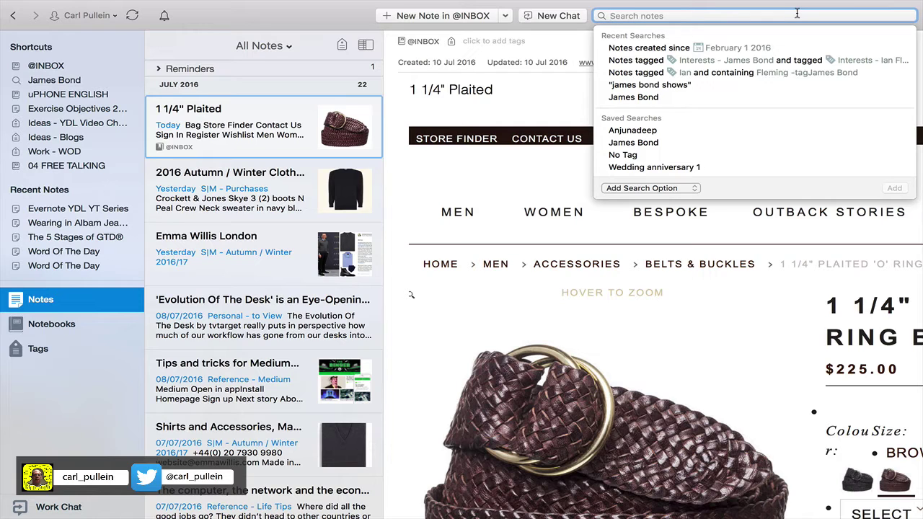
type("-")
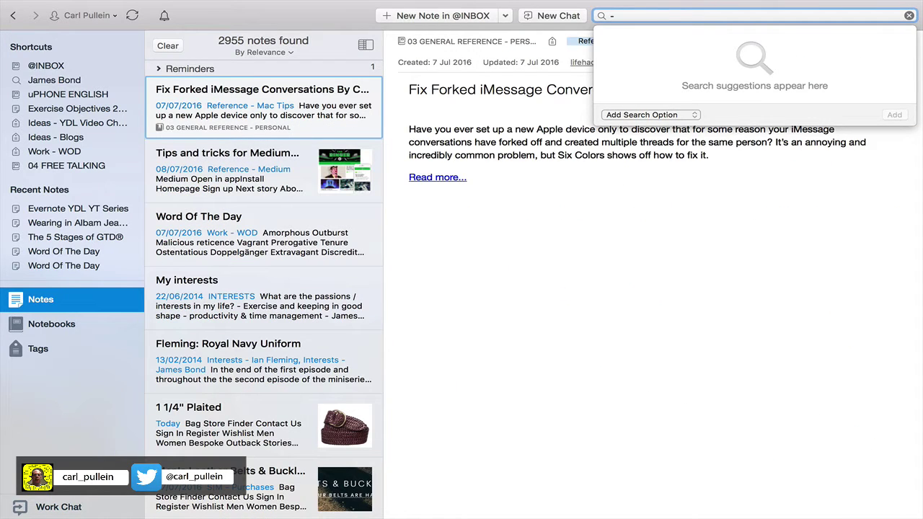
type("tag:")
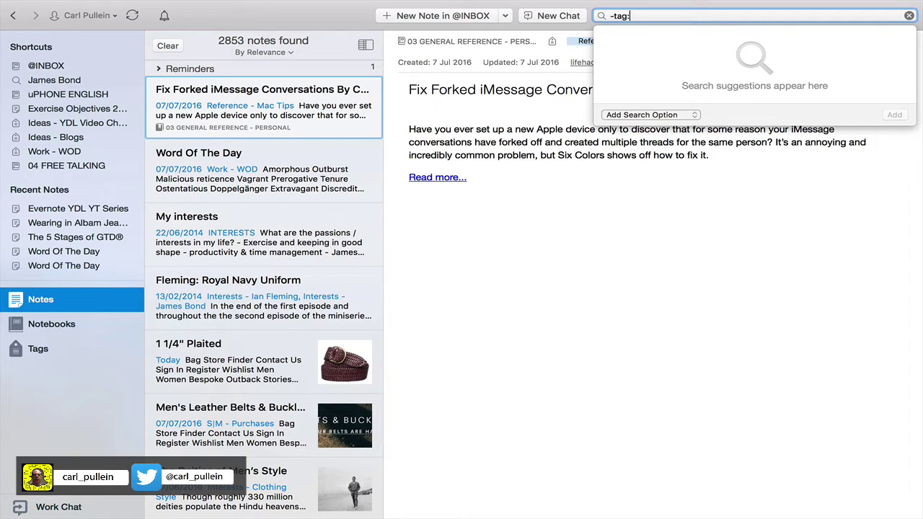
type("*")
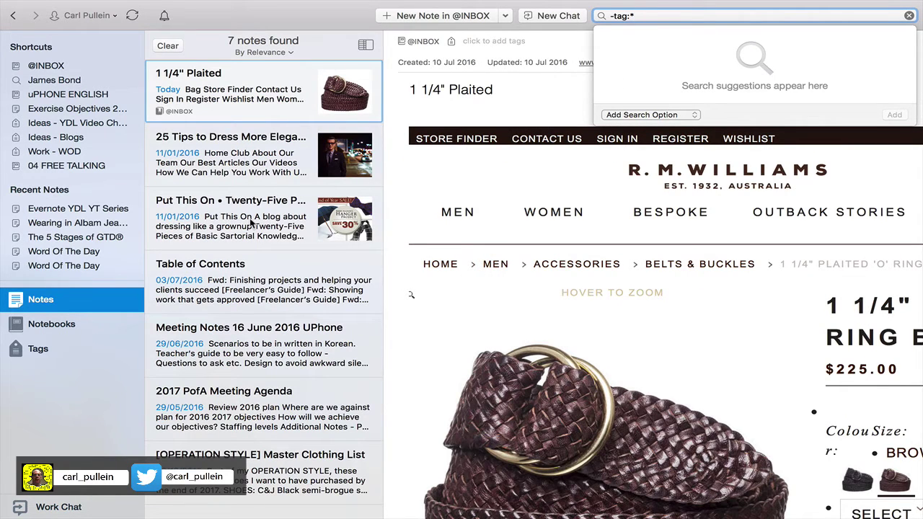
scroll(251, 223, "down", 1)
scroll(251, 224, "up", 2)
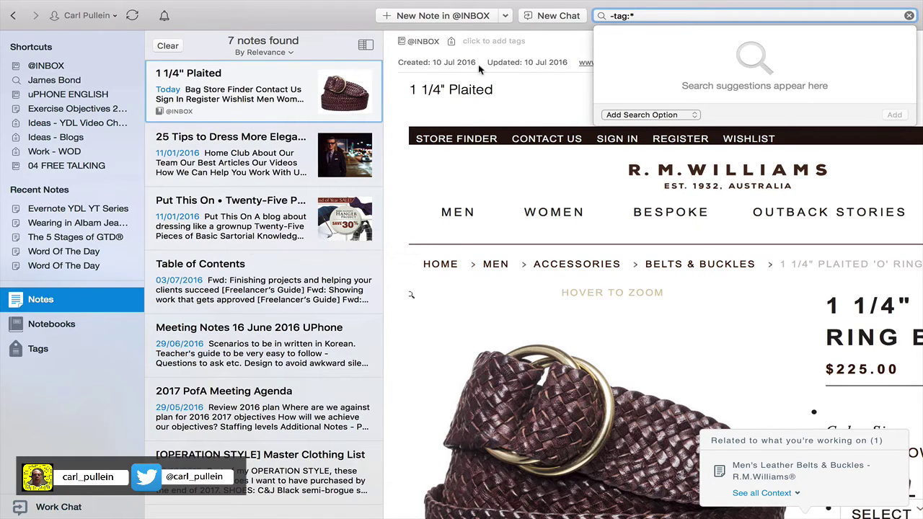
Step: Save the current -tag:* search as 'Untagged Notes' via Edit > Find > Save Search
mouse_move(303, 6)
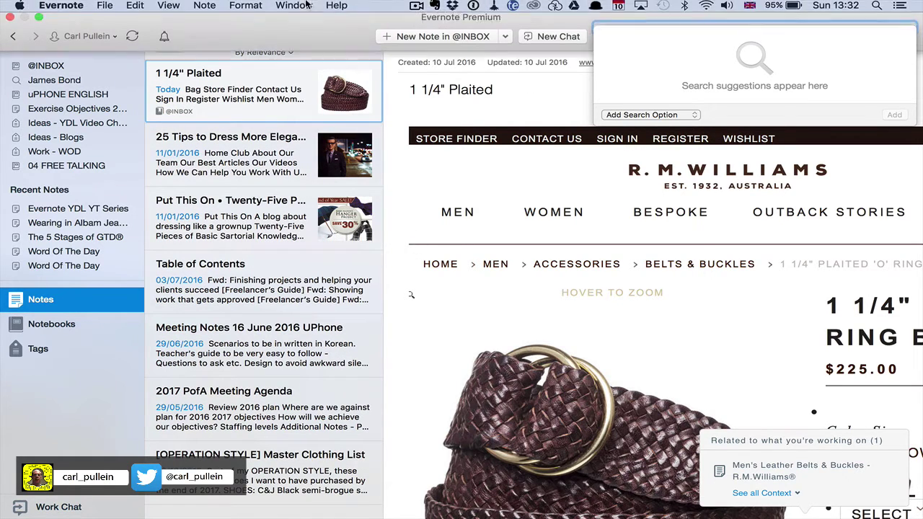
left_click(106, 7)
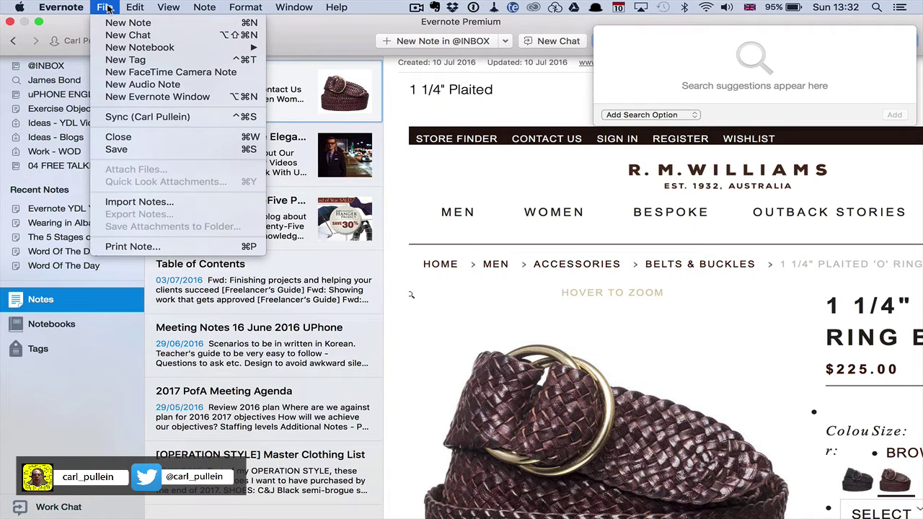
mouse_move(132, 8)
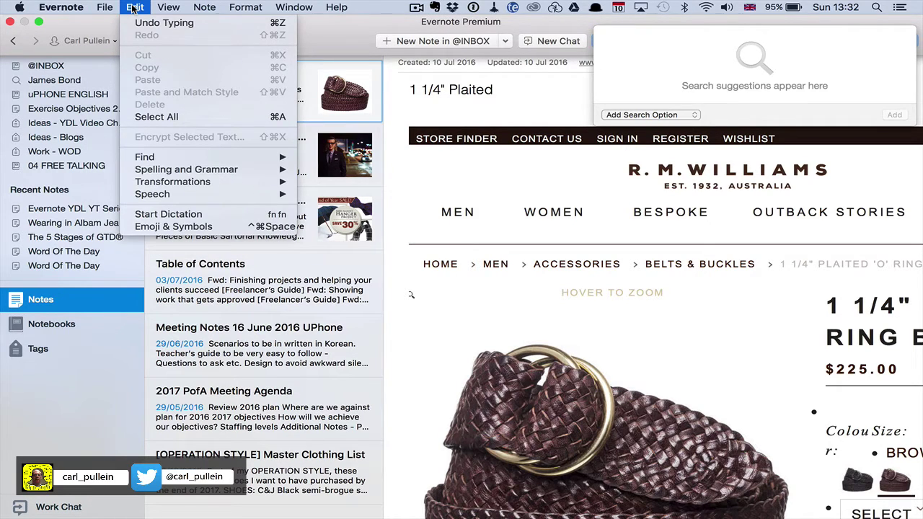
mouse_move(172, 160)
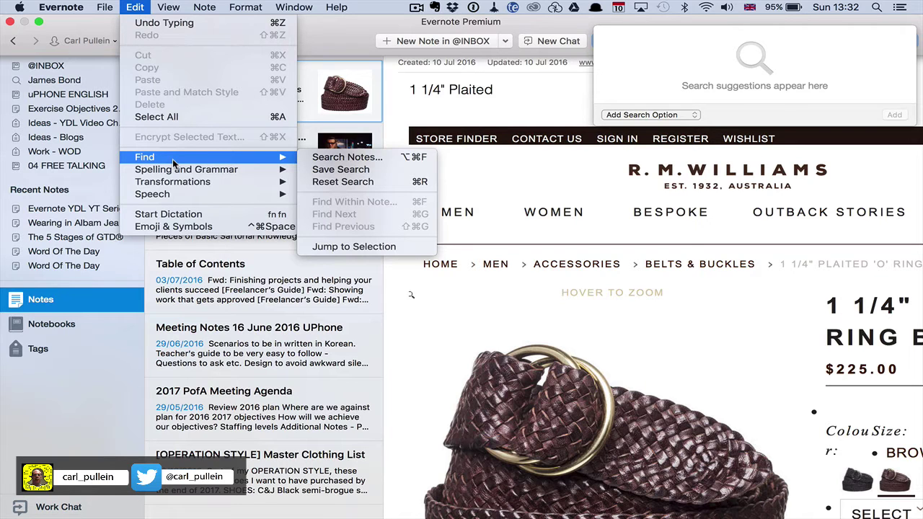
left_click(339, 169)
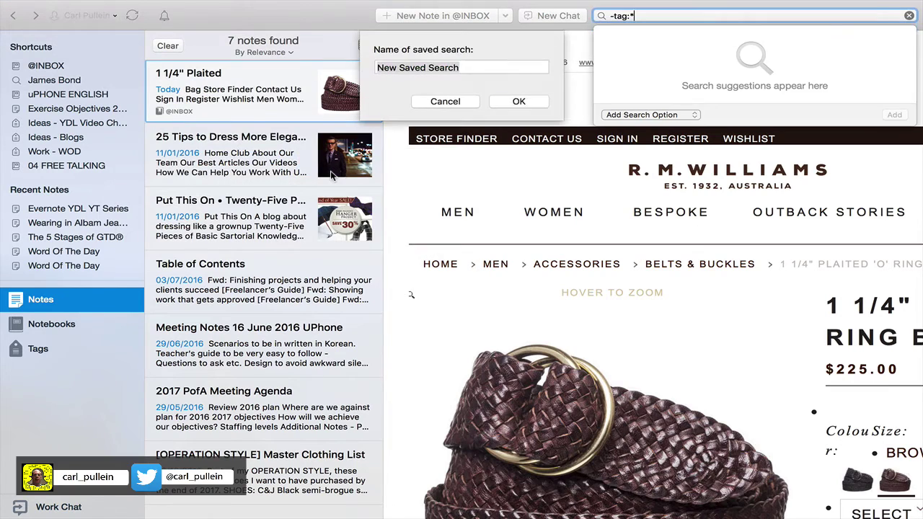
type("Un")
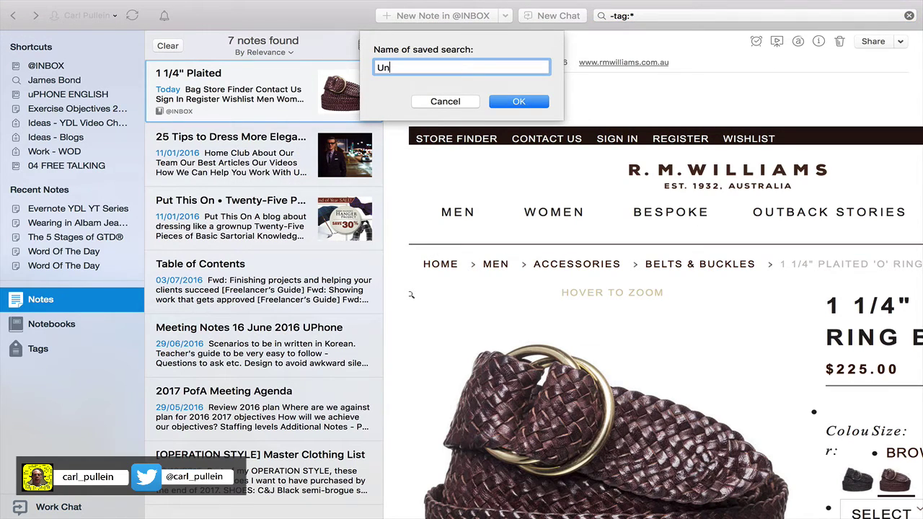
type("tagged Notes")
key("Return")
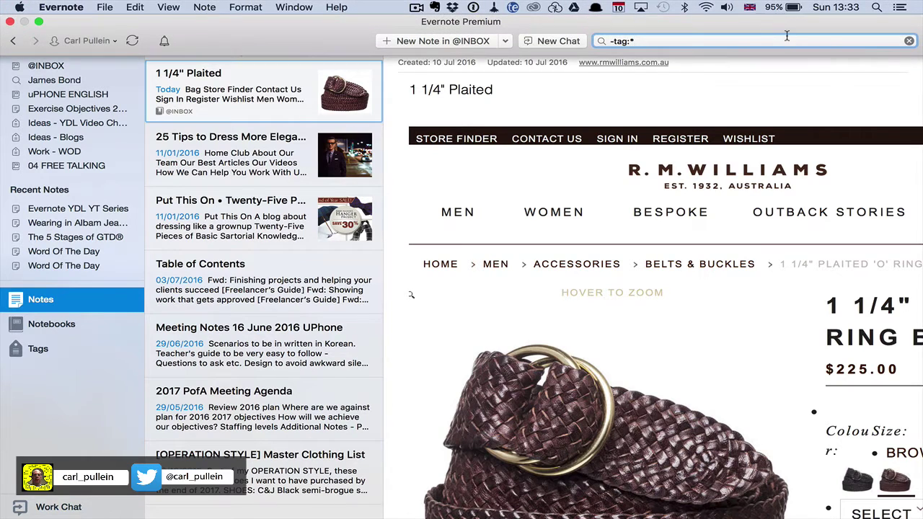
left_click(787, 36)
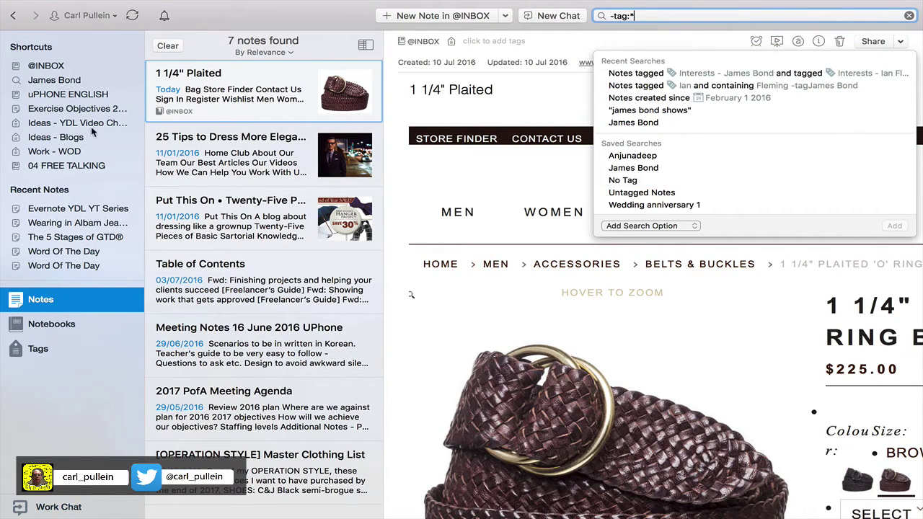
left_click(47, 64)
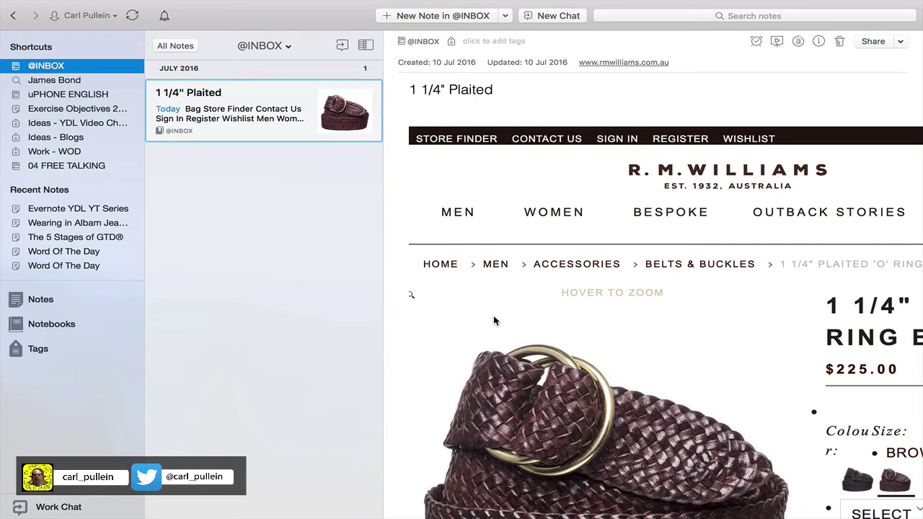
scroll(494, 315, "down", 2)
scroll(493, 315, "up", 1)
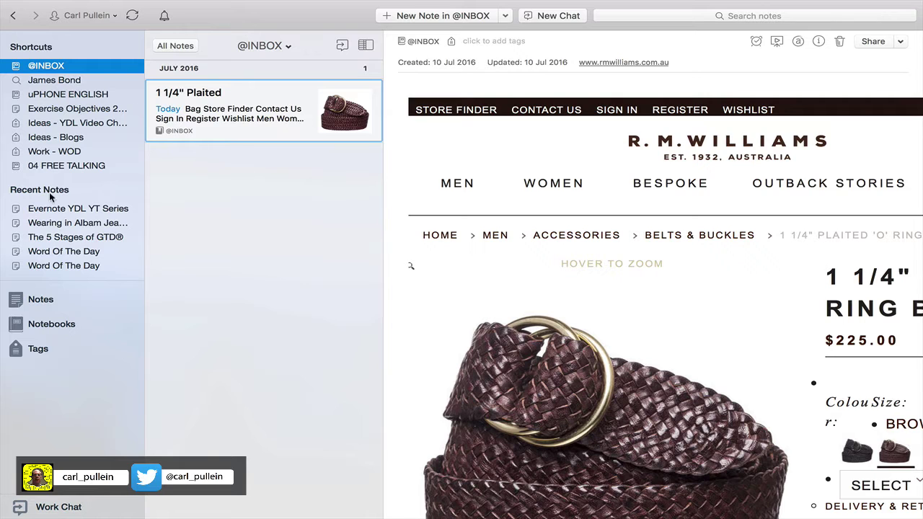
left_click(57, 300)
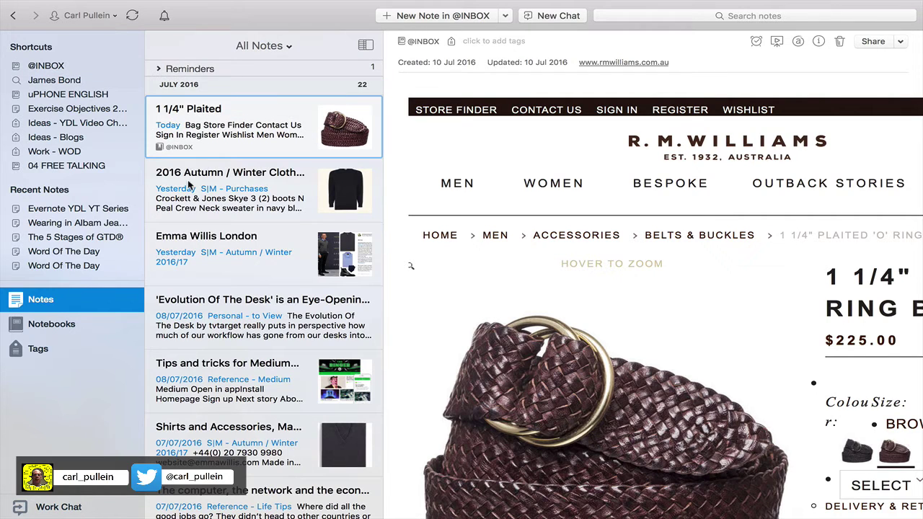
Step: Run the saved No Tag search, then erase -tag:* from the search field
left_click(763, 14)
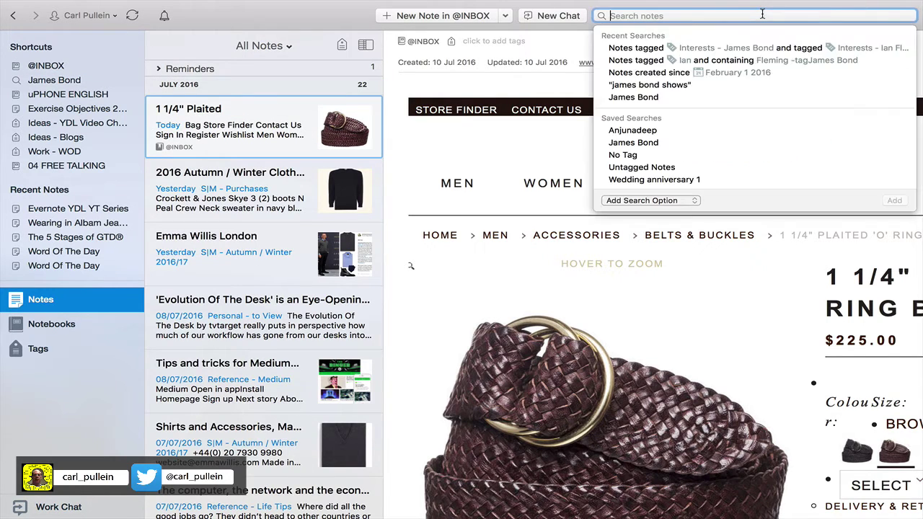
left_click(644, 158)
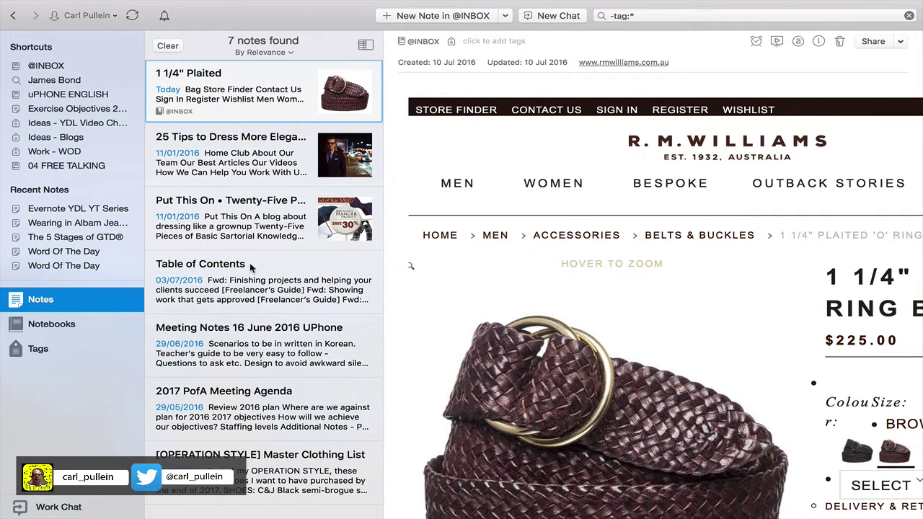
scroll(249, 263, "down", 1)
left_click(712, 15)
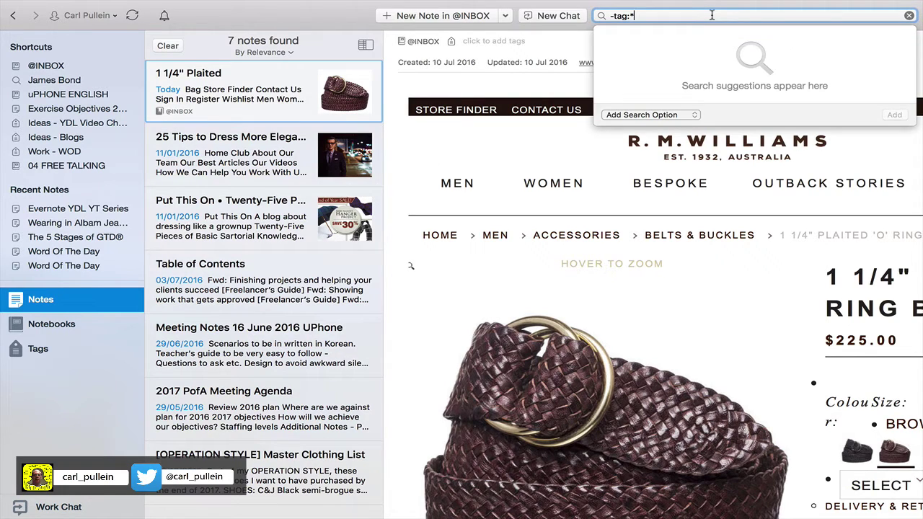
key("BackSpace")
key("BackSpace")
key("BackSpace")
key("BackSpace")
key("BackSpace")
key("BackSpace")
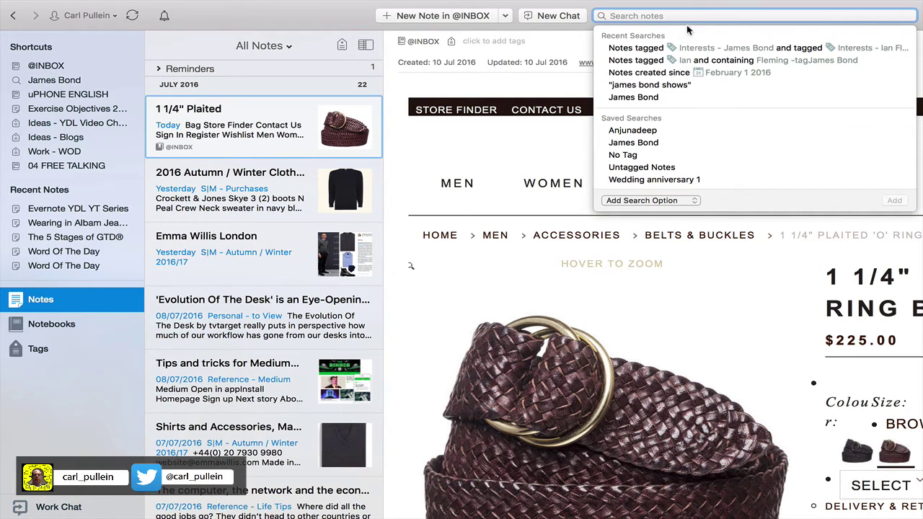
Step: Add a Contains: To-dos search filter, finding 18 notes
left_click(695, 201)
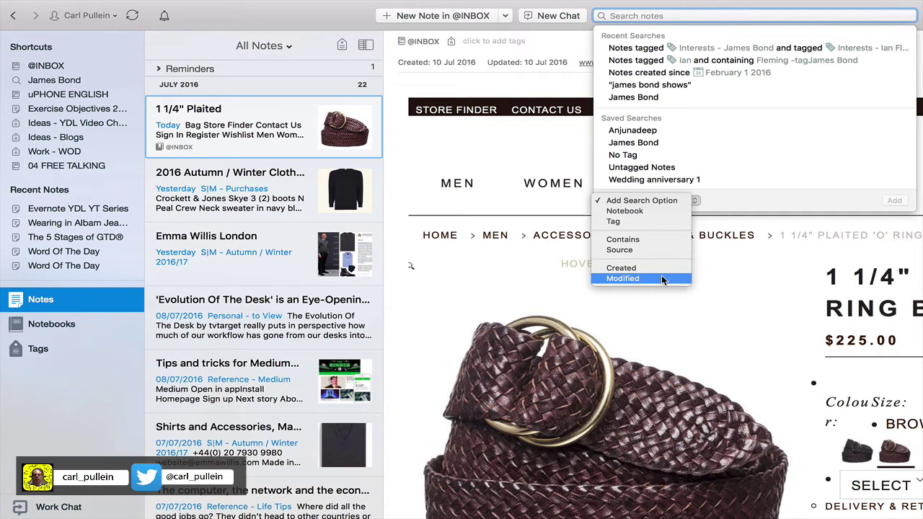
left_click(658, 238)
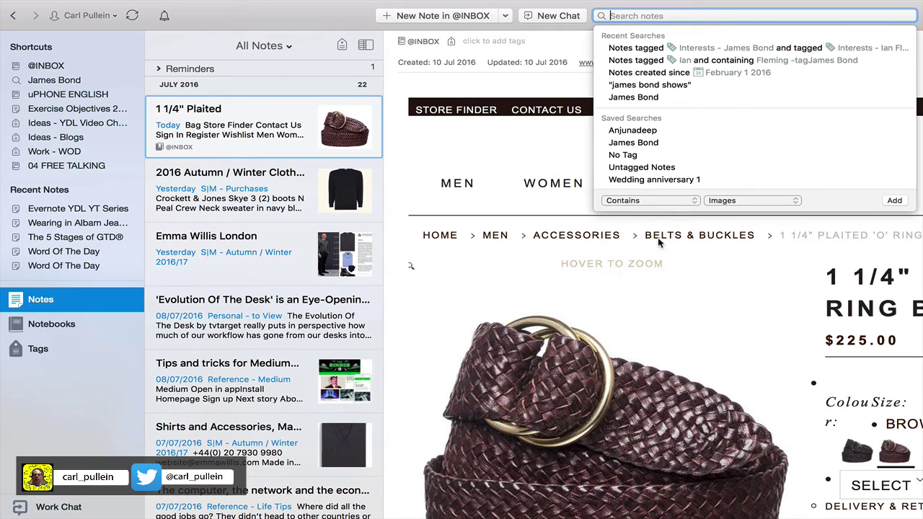
left_click(797, 201)
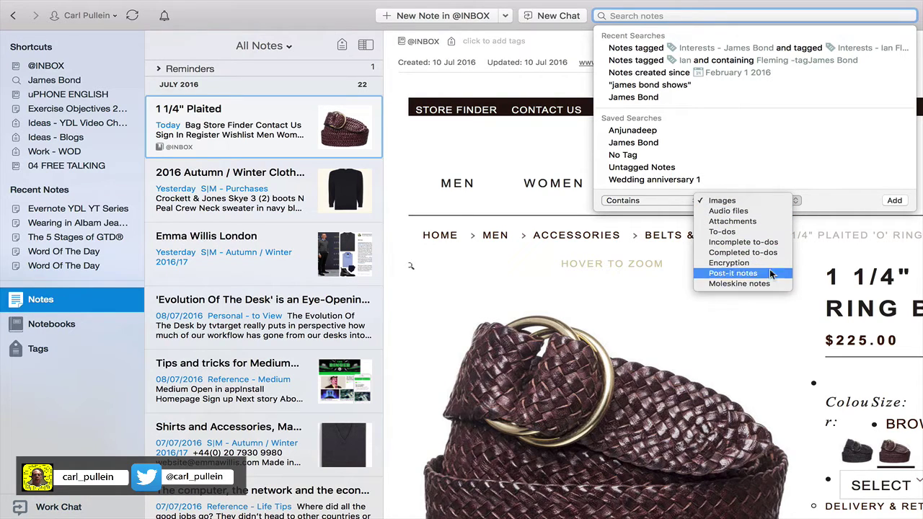
left_click(749, 232)
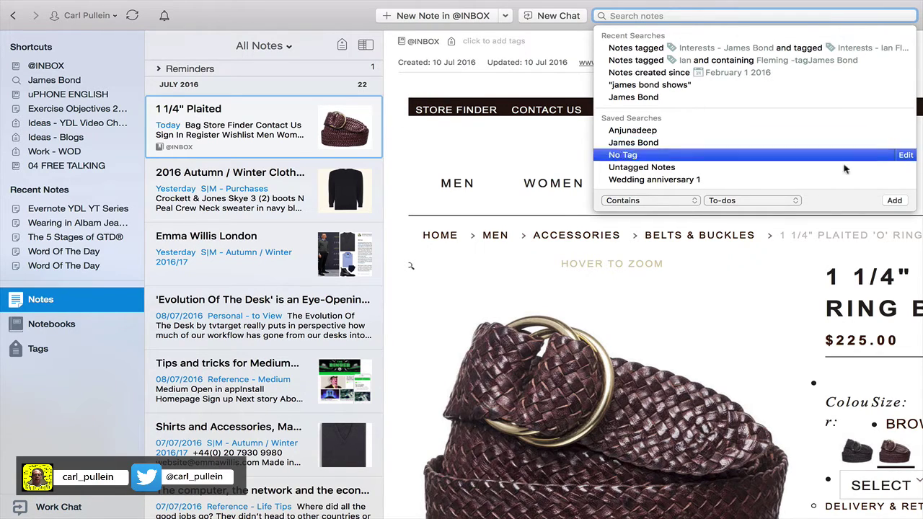
left_click(895, 200)
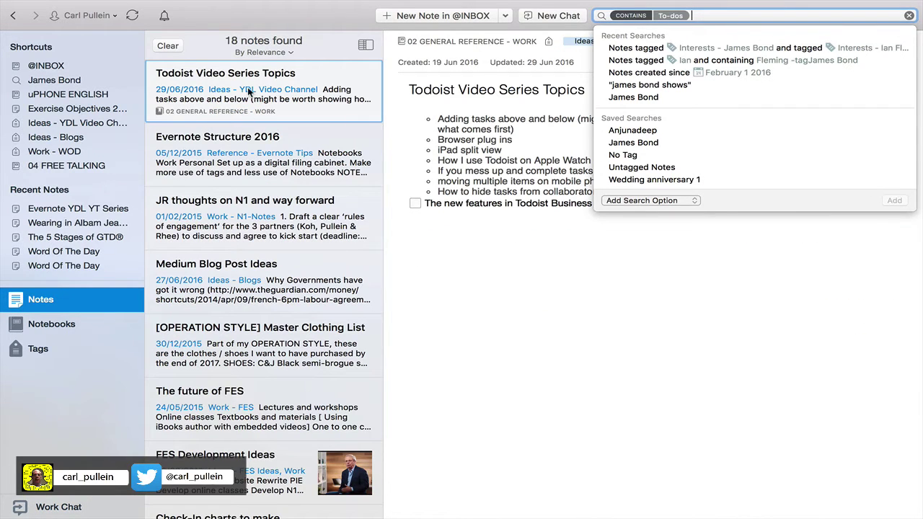
scroll(263, 188, "down", 5)
scroll(264, 188, "down", 6)
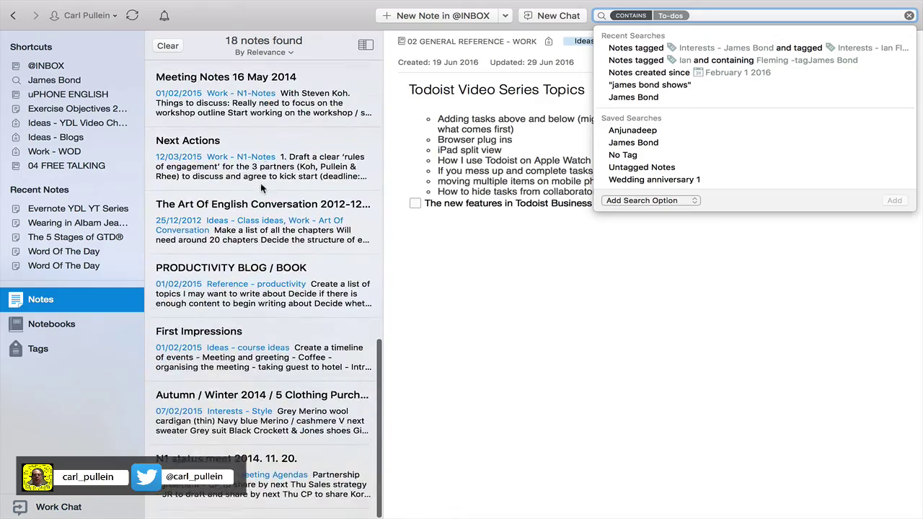
scroll(245, 169, "up", 15)
Step: Review the Evernote Structure 2016 and JR thoughts on N1 notes, then clear the search
left_click(243, 164)
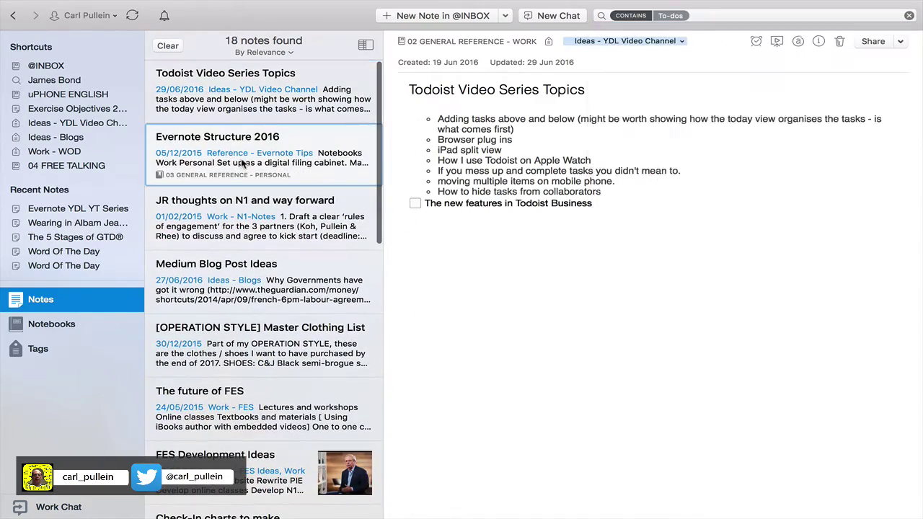
scroll(534, 252, "down", 5)
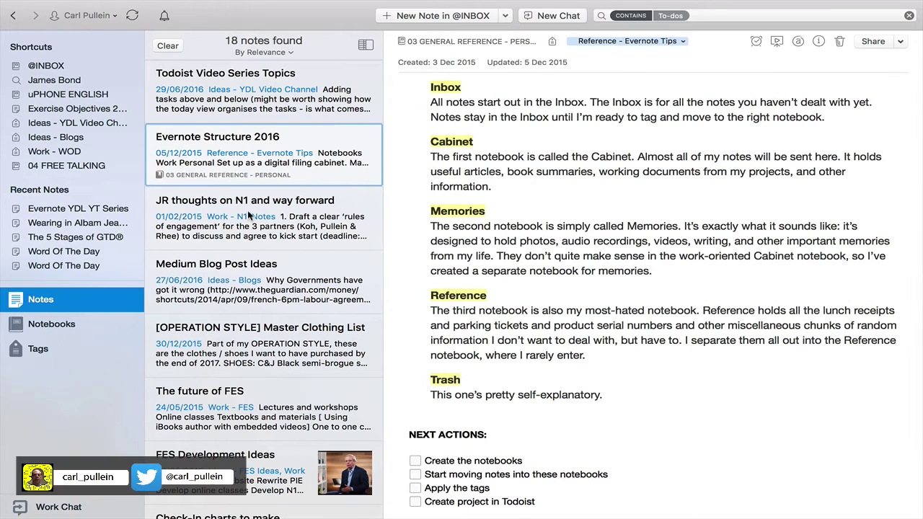
left_click(248, 210)
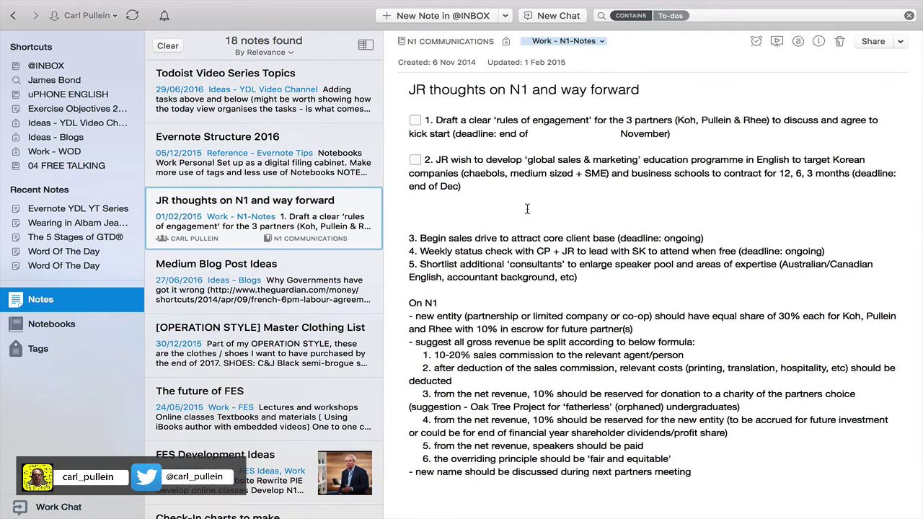
scroll(530, 209, "down", 2)
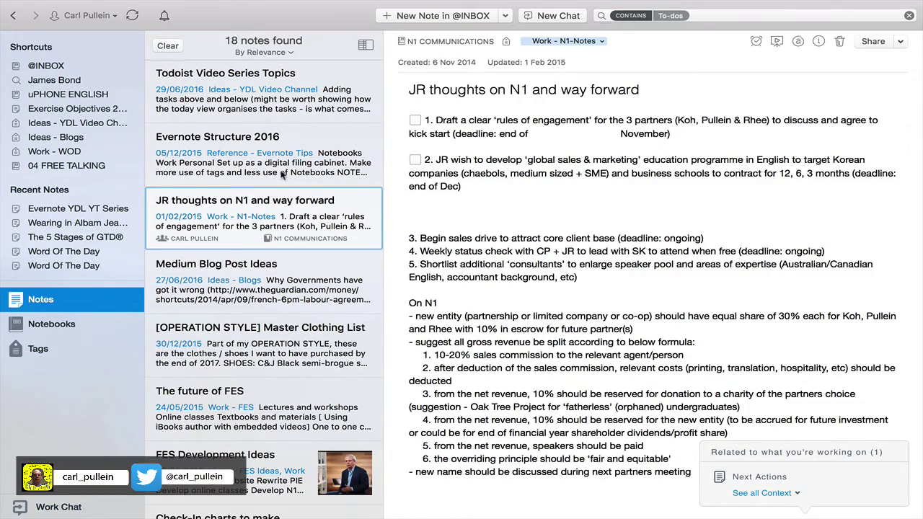
scroll(233, 121, "down", 10)
scroll(232, 116, "up", 10)
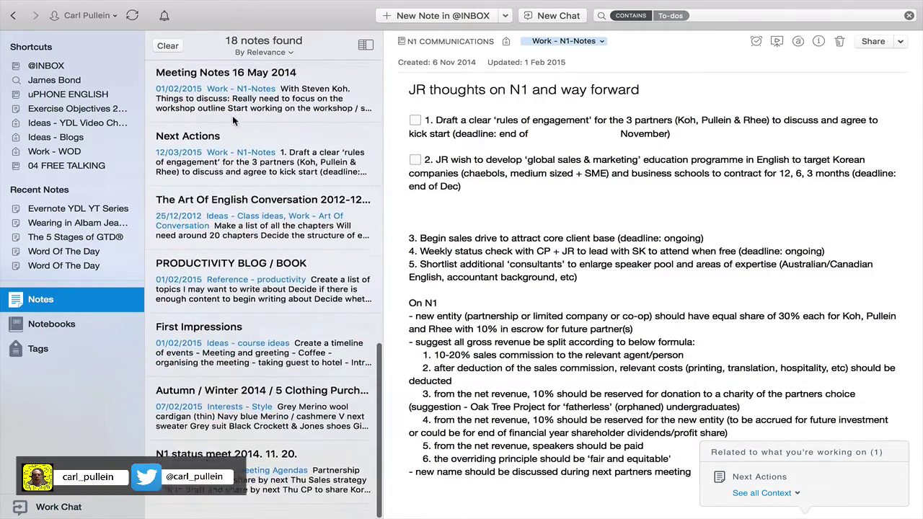
left_click(169, 45)
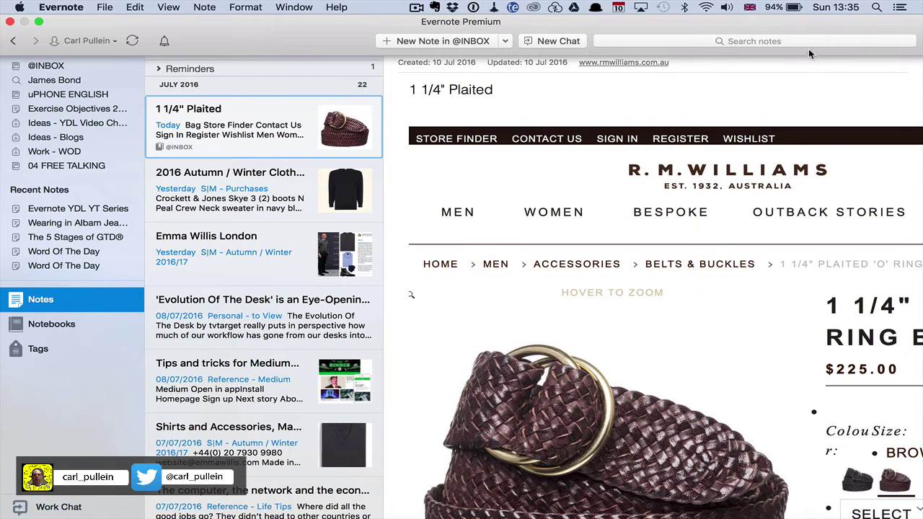
Step: Add a Source: Mobile search filter, listing 145 matching notes
left_click(796, 41)
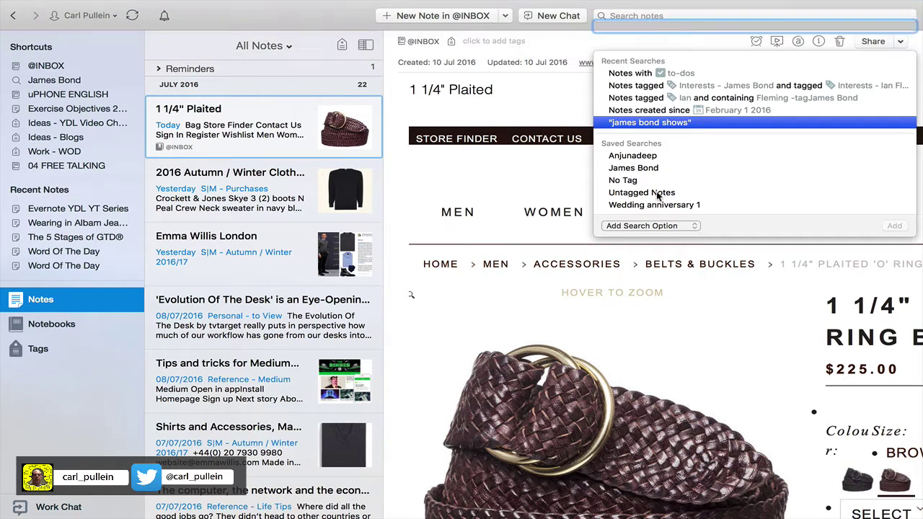
left_click(653, 225)
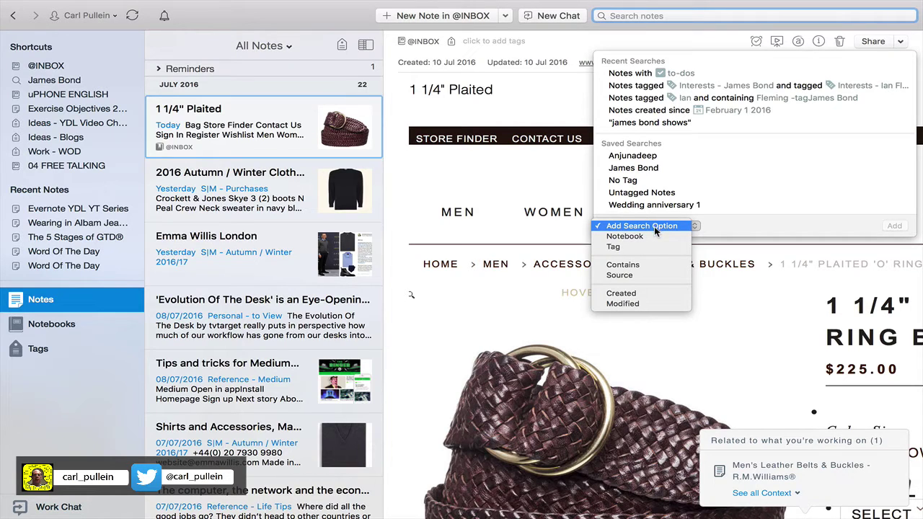
left_click(657, 273)
left_click(766, 228)
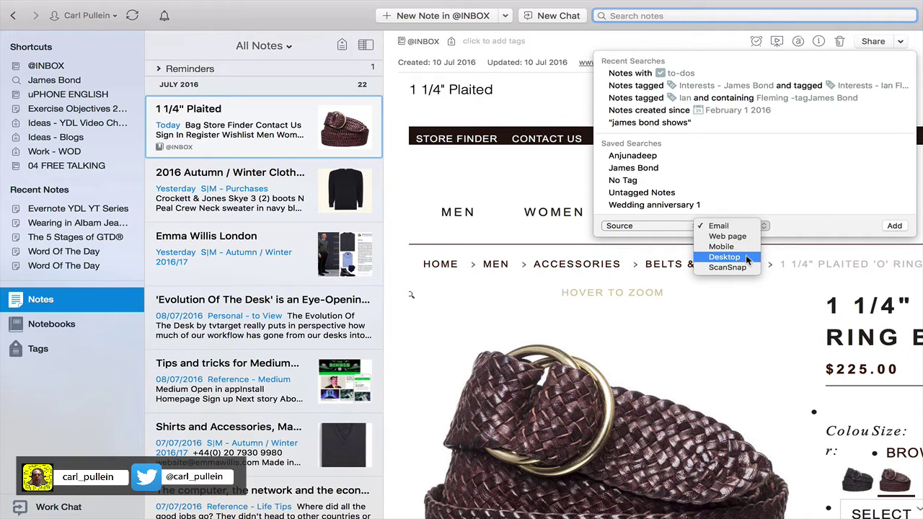
left_click(746, 247)
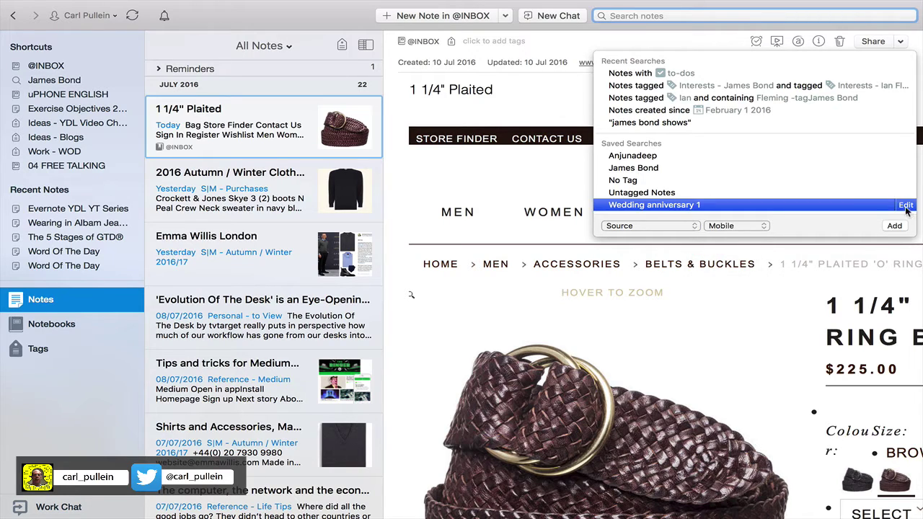
left_click(897, 227)
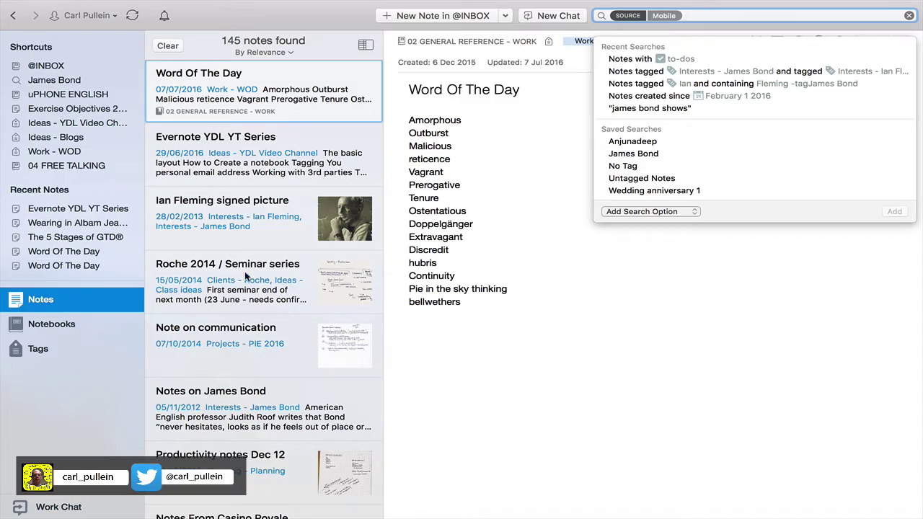
scroll(234, 357, "down", 20)
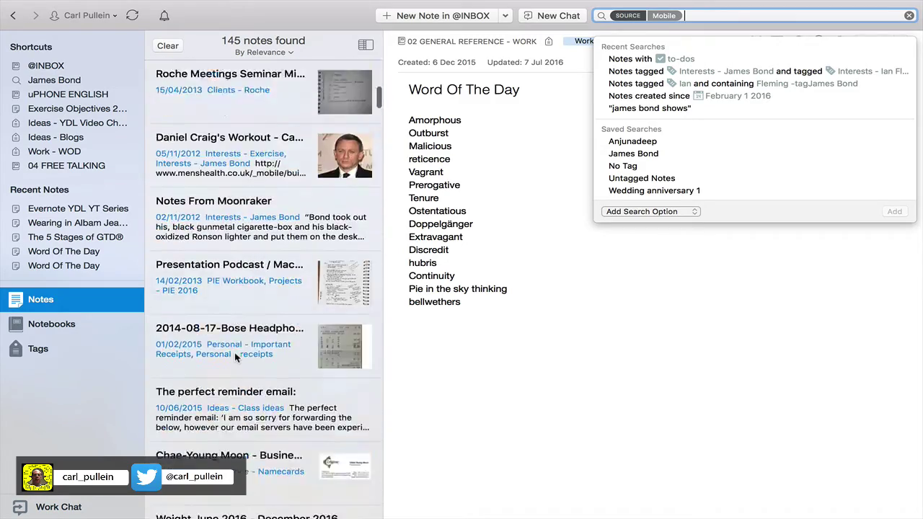
scroll(234, 357, "down", 20)
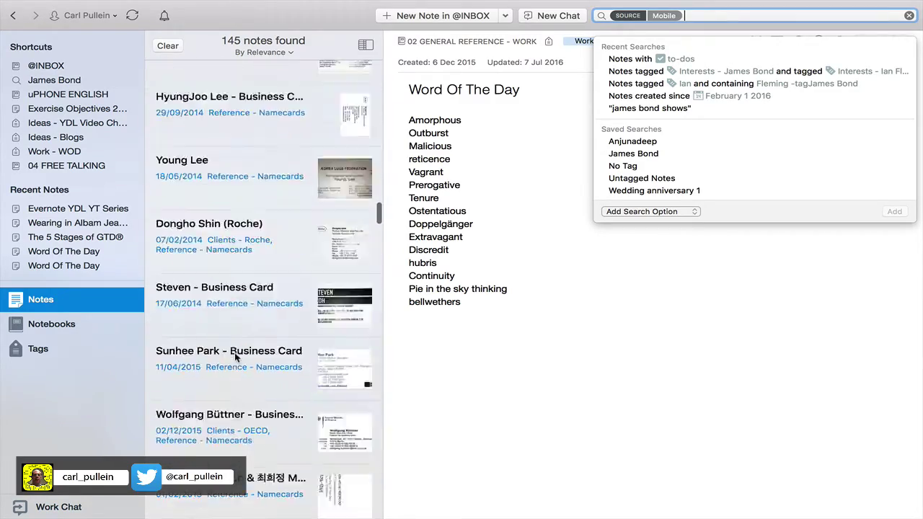
scroll(235, 357, "up", 10)
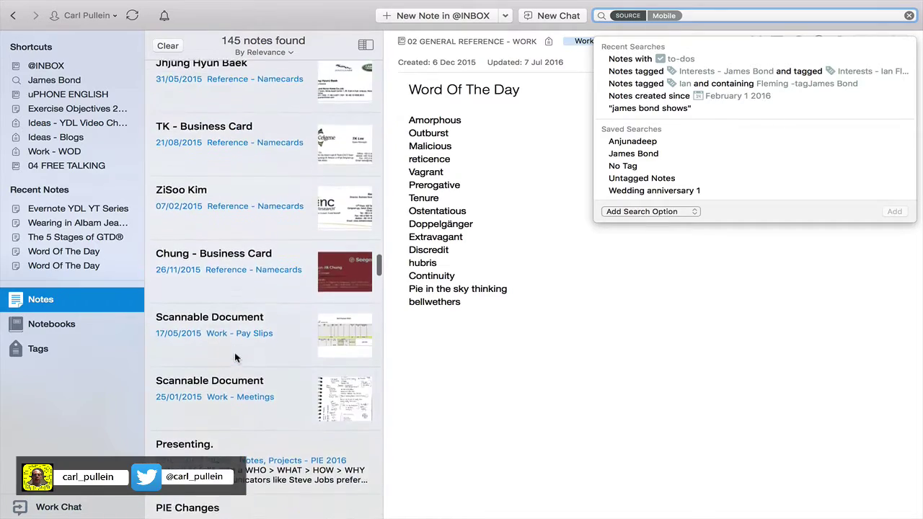
scroll(222, 333, "up", 3)
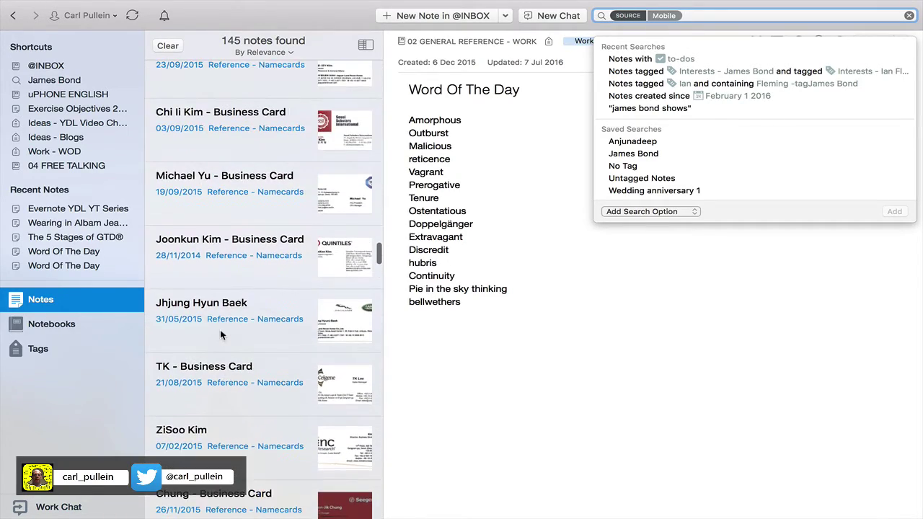
scroll(222, 333, "up", 20)
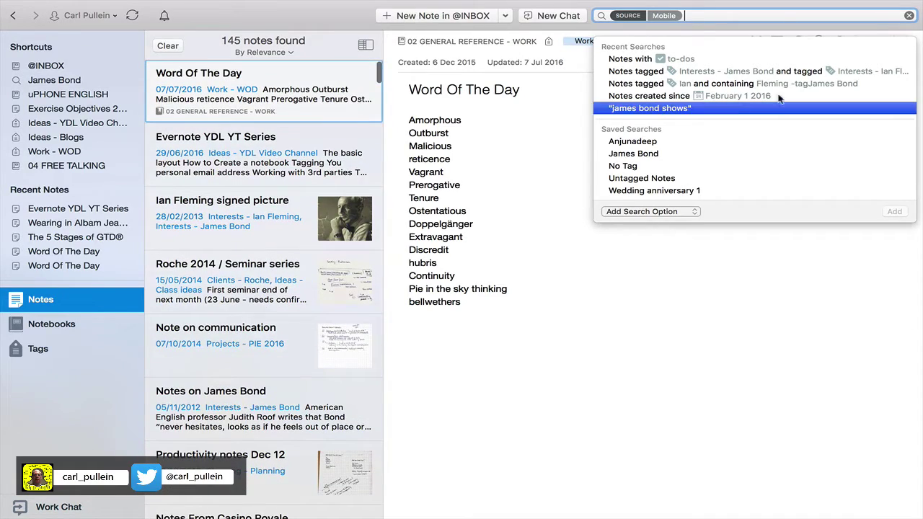
Step: Clear the Mobile source filter and reopen the recent and saved searches list
left_click(909, 15)
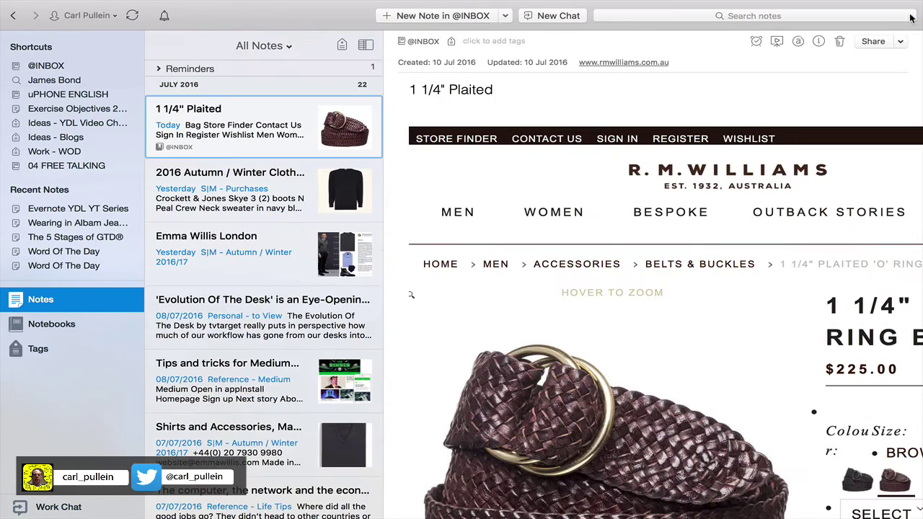
left_click(816, 16)
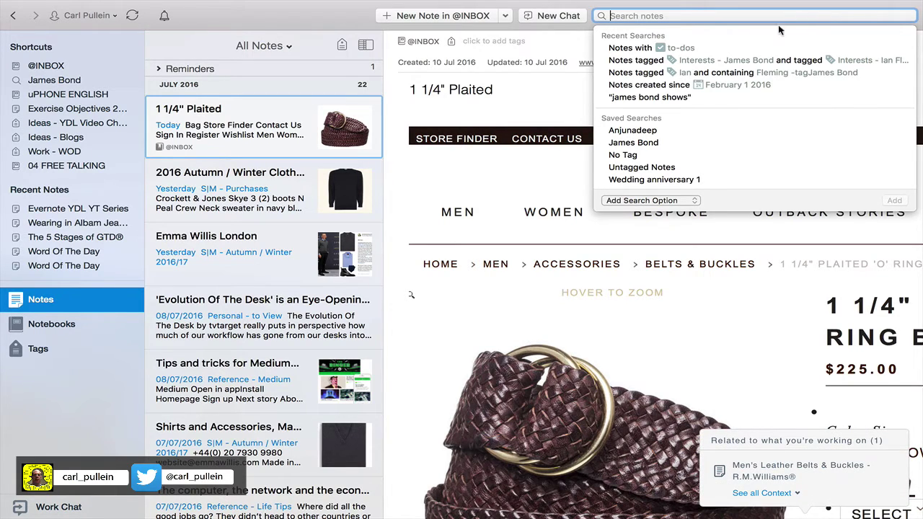
Step: Add a Notebook filter for 03 GENERAL REFERENCE - PERSONAL, showing 1813 notes
left_click(691, 202)
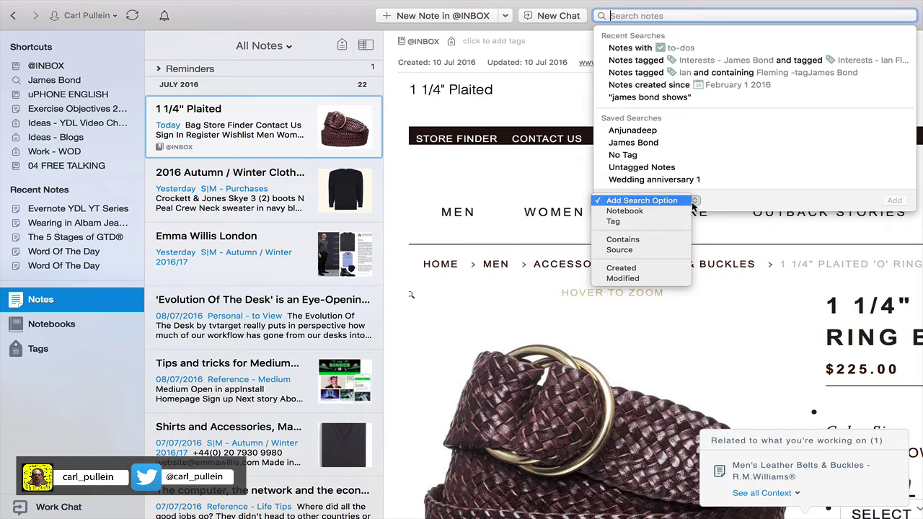
left_click(685, 212)
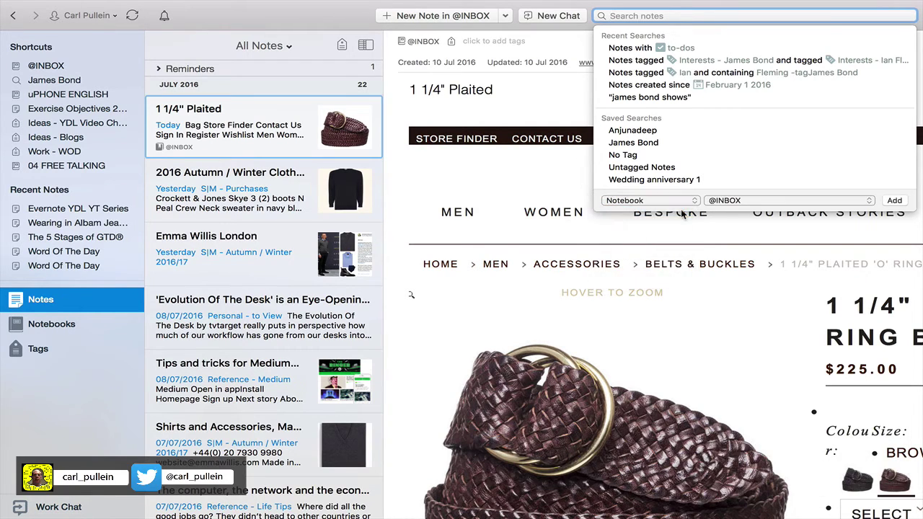
left_click(870, 202)
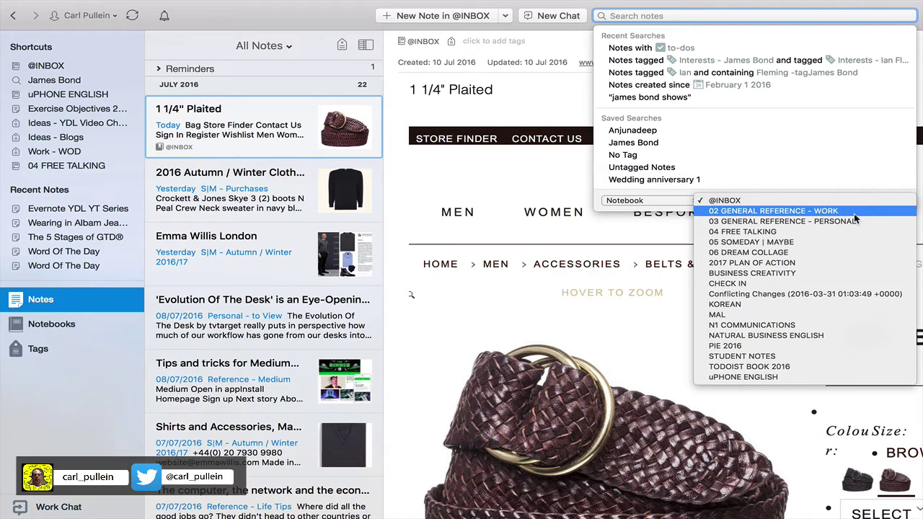
left_click(853, 219)
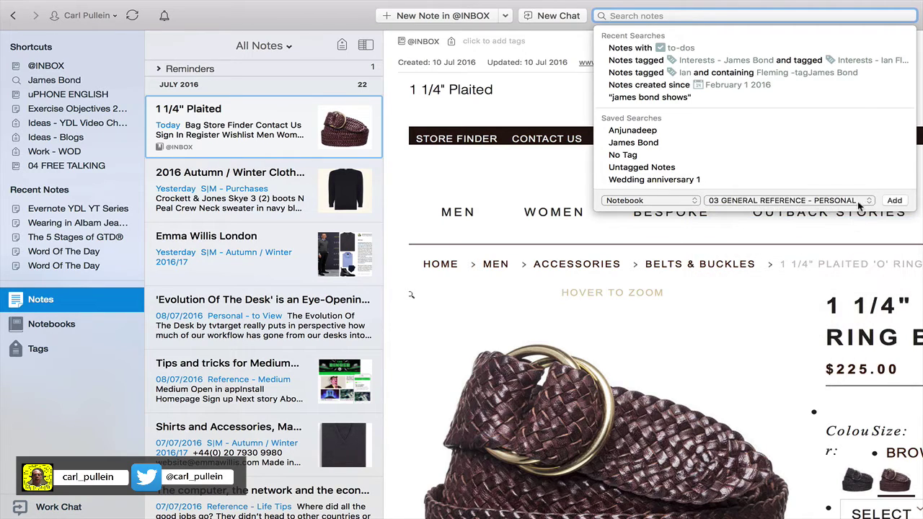
left_click(894, 200)
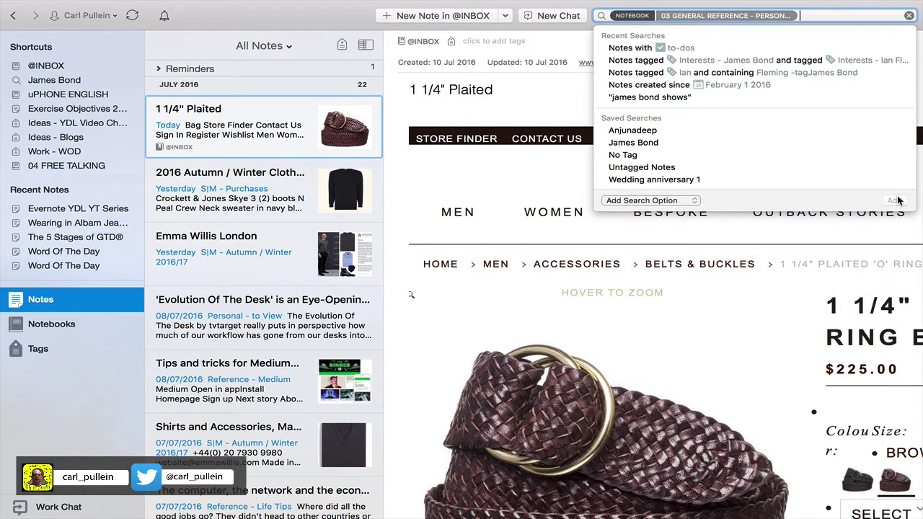
left_click(695, 202)
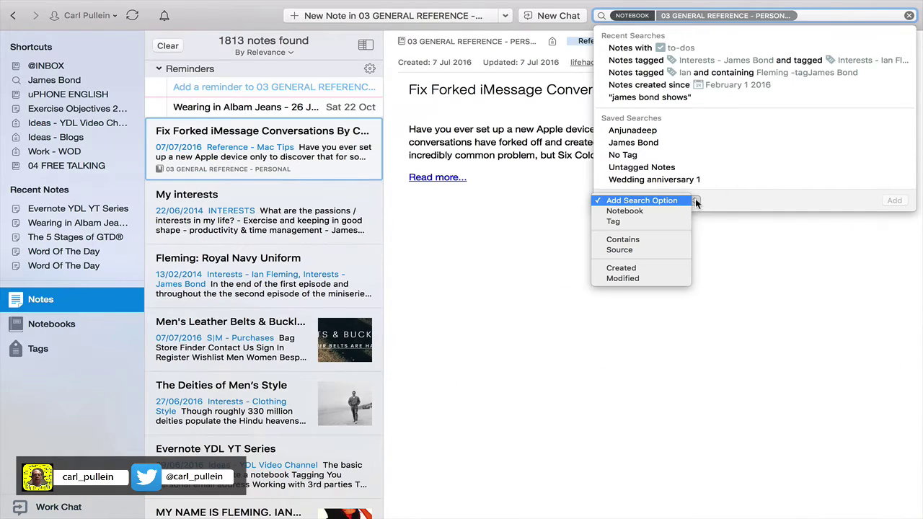
Step: Add the Interests - Land Rover tag filter, finding 1 note, then clear the notebook and tag search
left_click(676, 220)
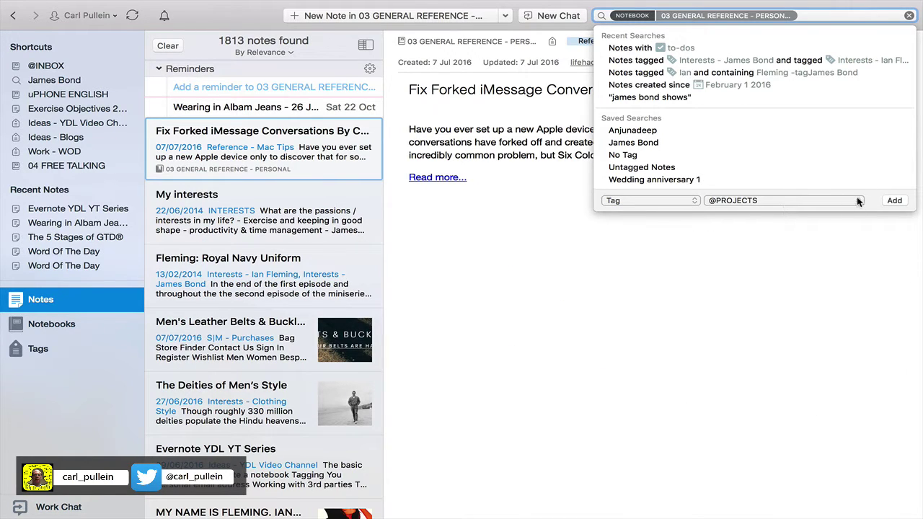
left_click(856, 201)
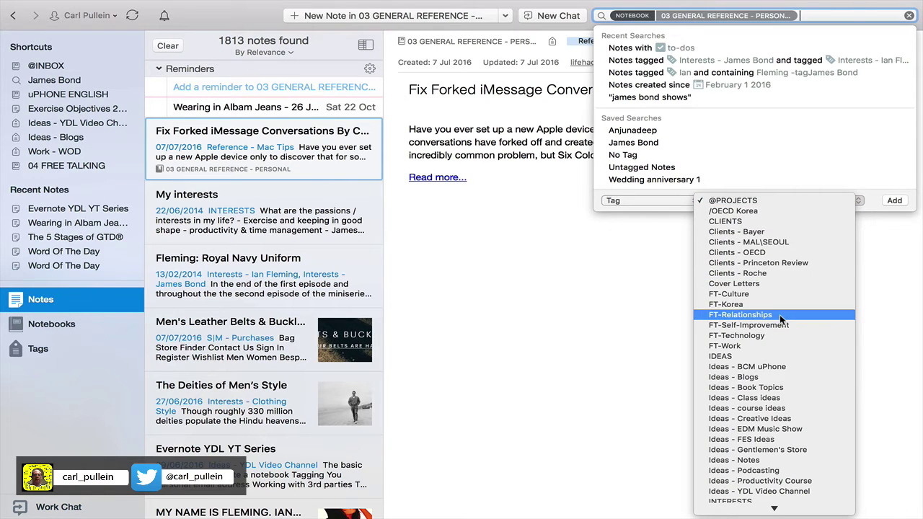
scroll(780, 316, "down", 10)
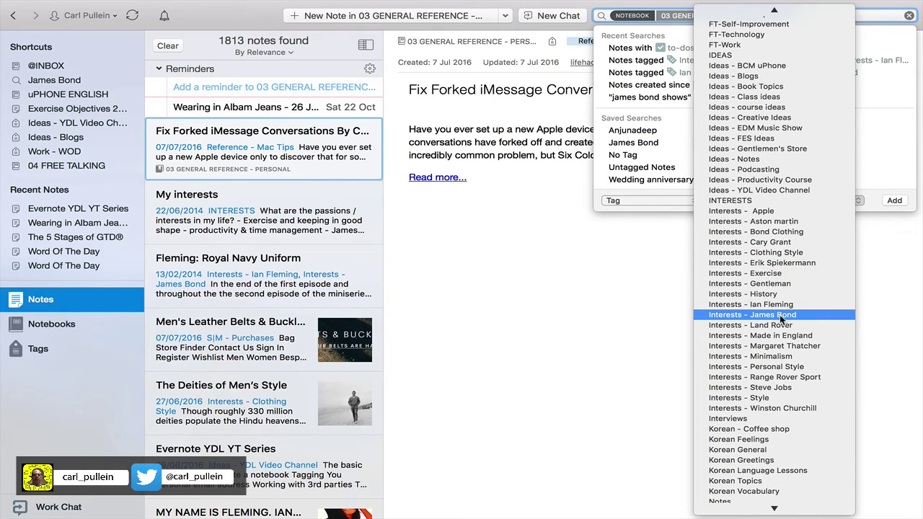
scroll(782, 319, "down", 1)
scroll(779, 315, "down", 3)
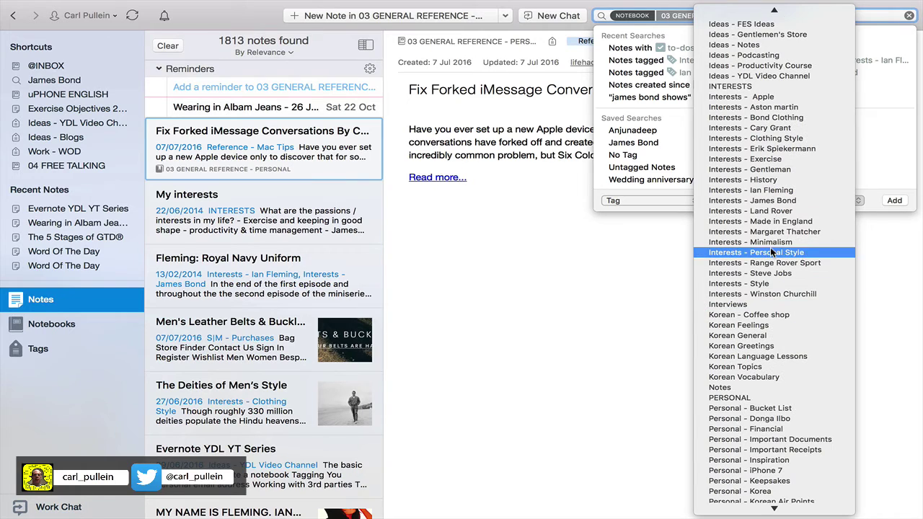
left_click(777, 210)
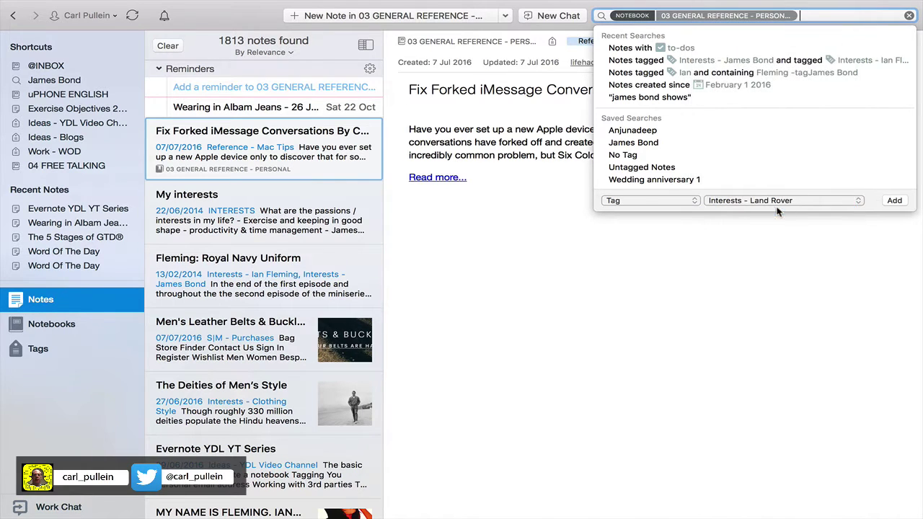
left_click(894, 201)
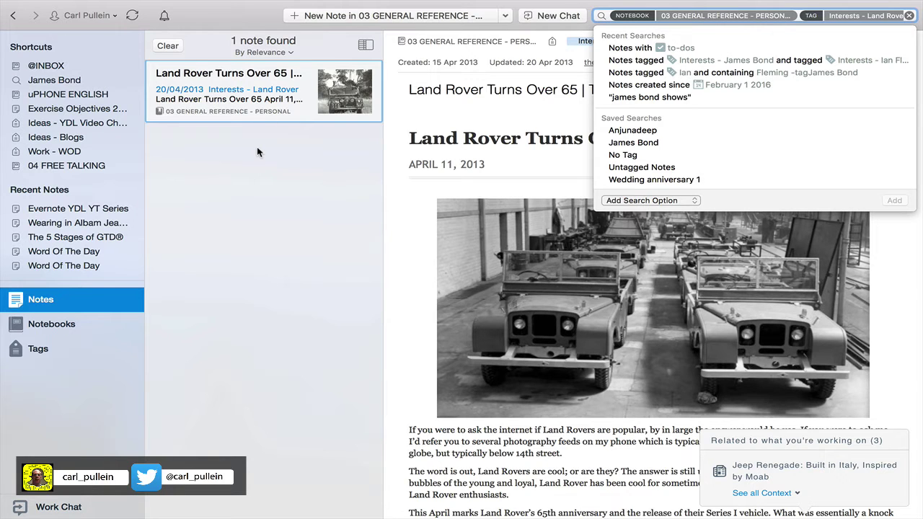
left_click(910, 16)
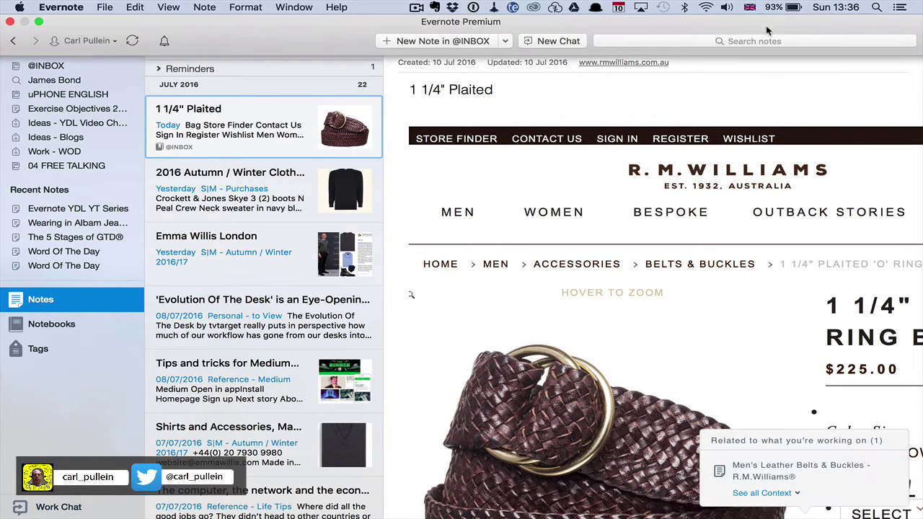
Step: Add a Created since this year filter, narrowing the list to 308 notes
left_click(770, 41)
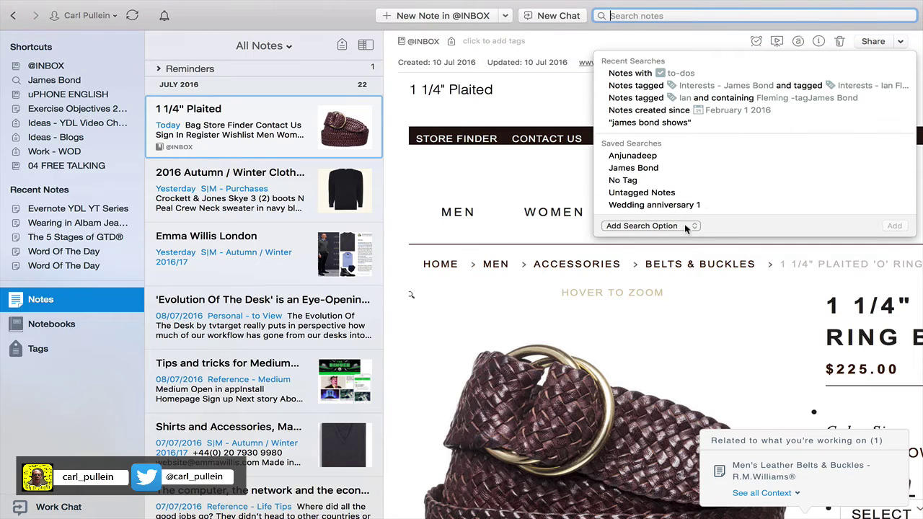
left_click(687, 226)
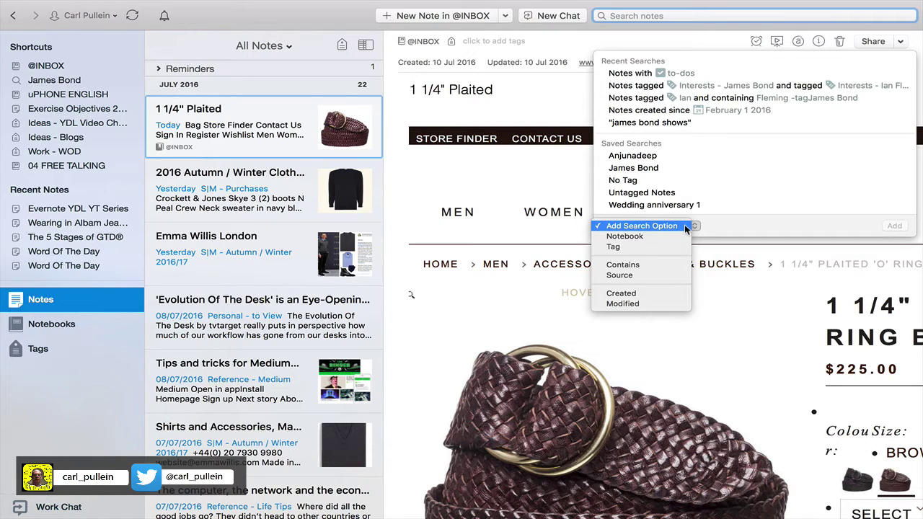
left_click(645, 293)
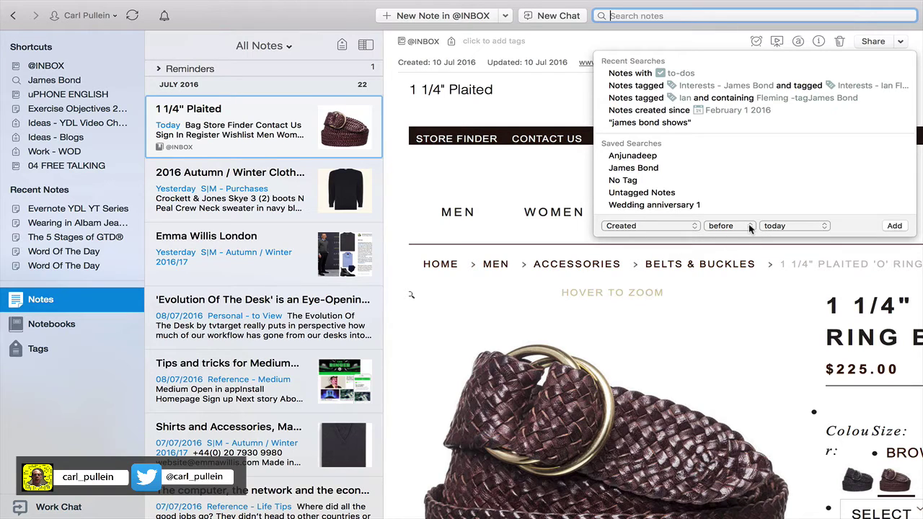
left_click(750, 227)
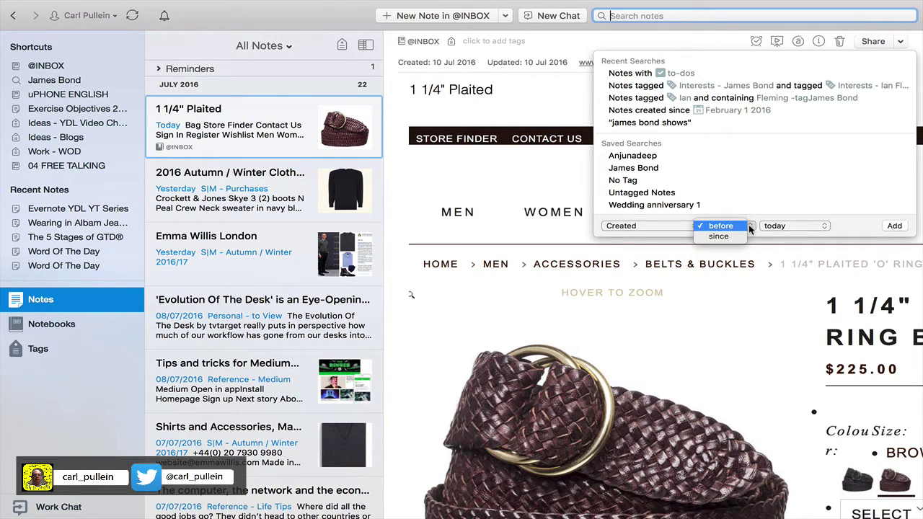
left_click(720, 236)
left_click(824, 228)
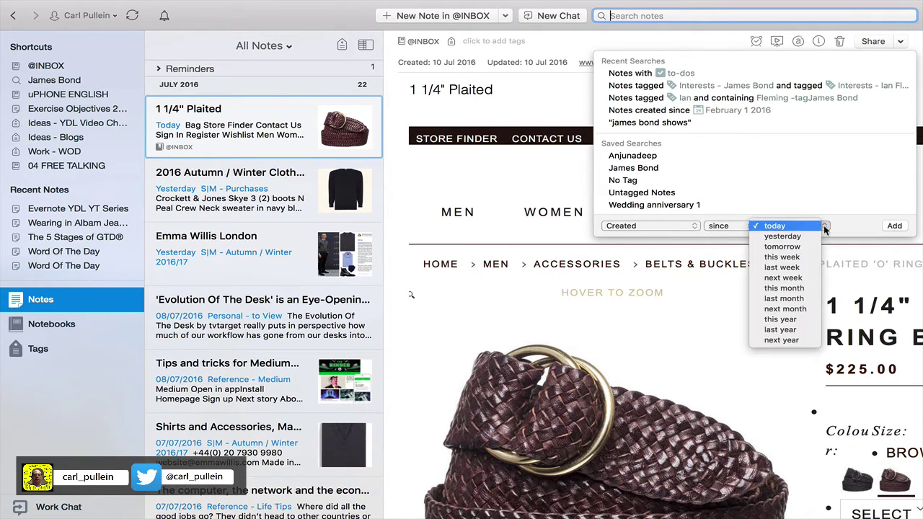
left_click(804, 320)
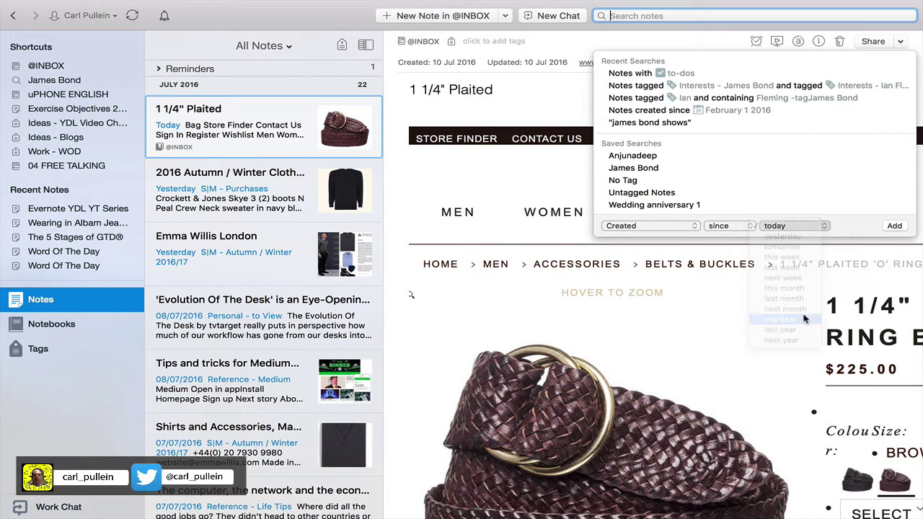
left_click(894, 227)
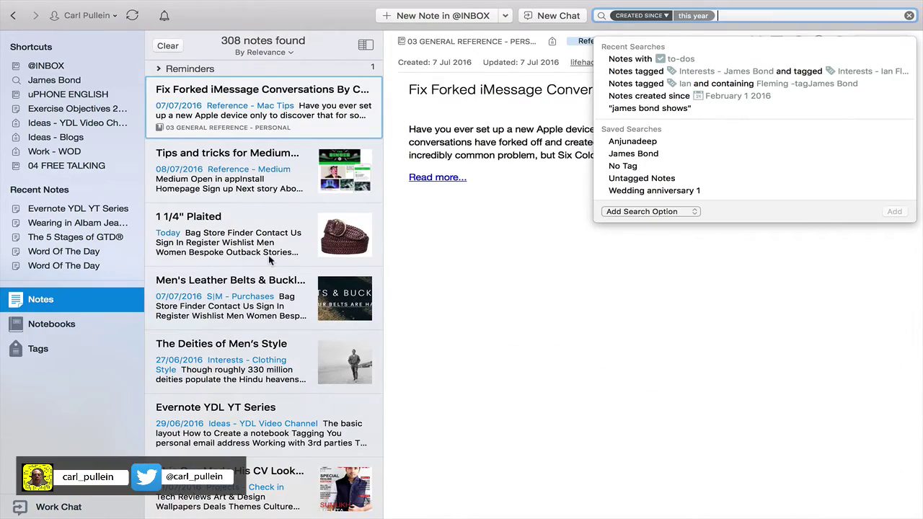
scroll(270, 260, "down", 15)
scroll(271, 260, "up", 10)
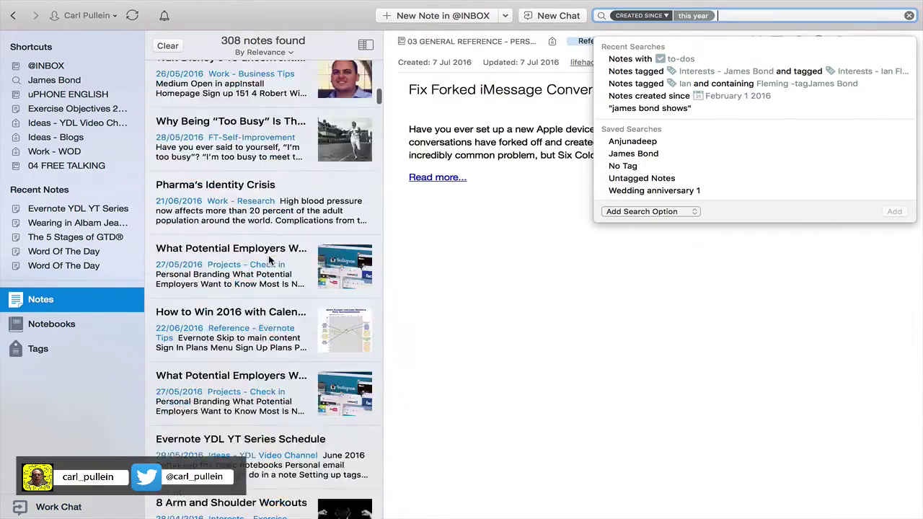
scroll(270, 260, "up", 5)
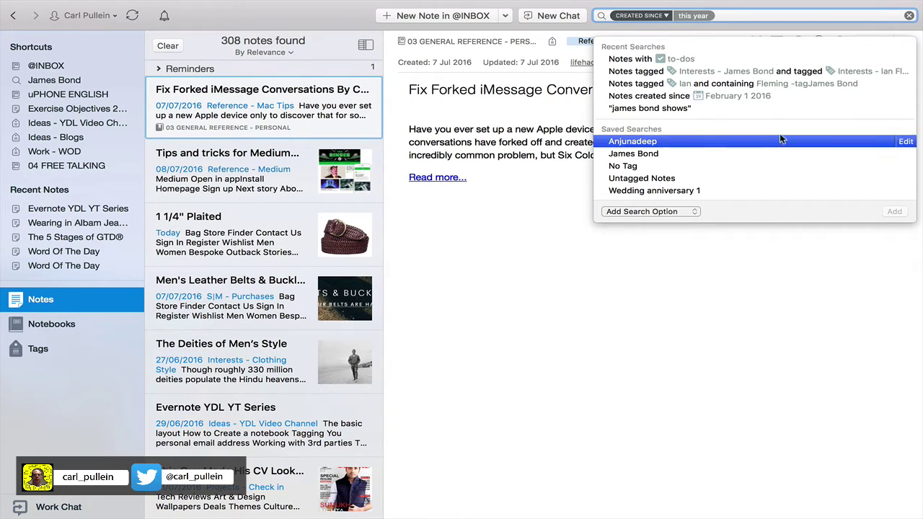
Step: Switch to a Modified since this month filter, finding 22 notes, and view the top result
left_click(908, 16)
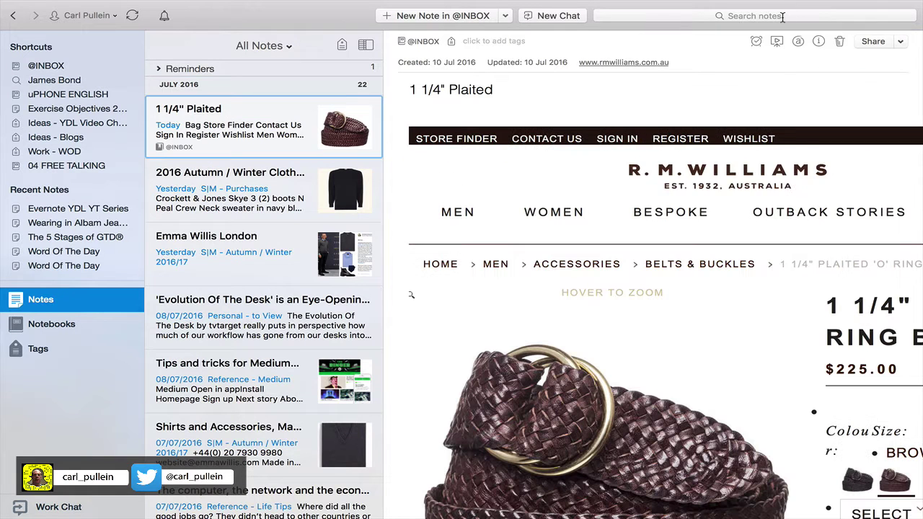
left_click(784, 16)
left_click(680, 200)
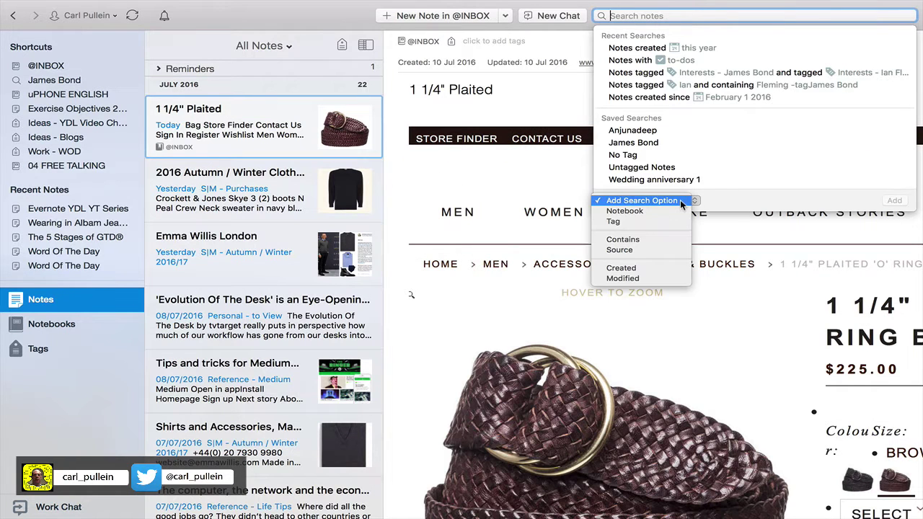
left_click(665, 278)
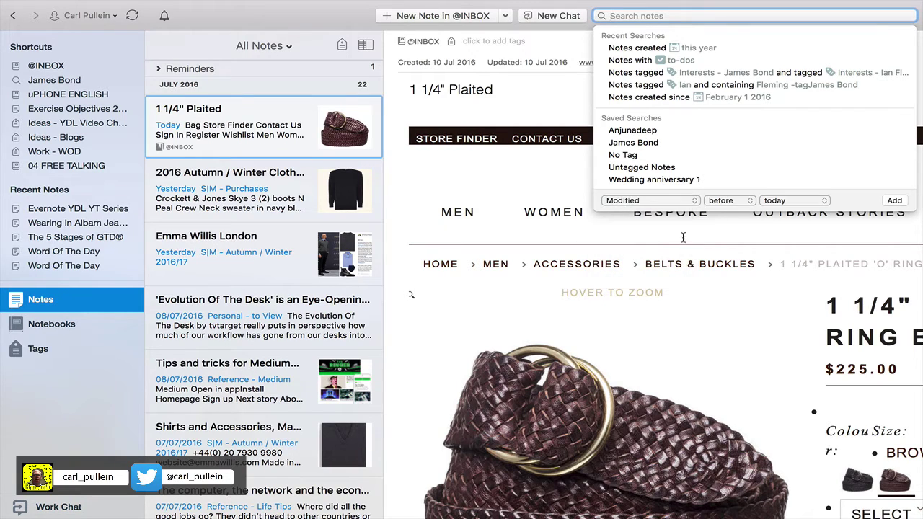
left_click(752, 200)
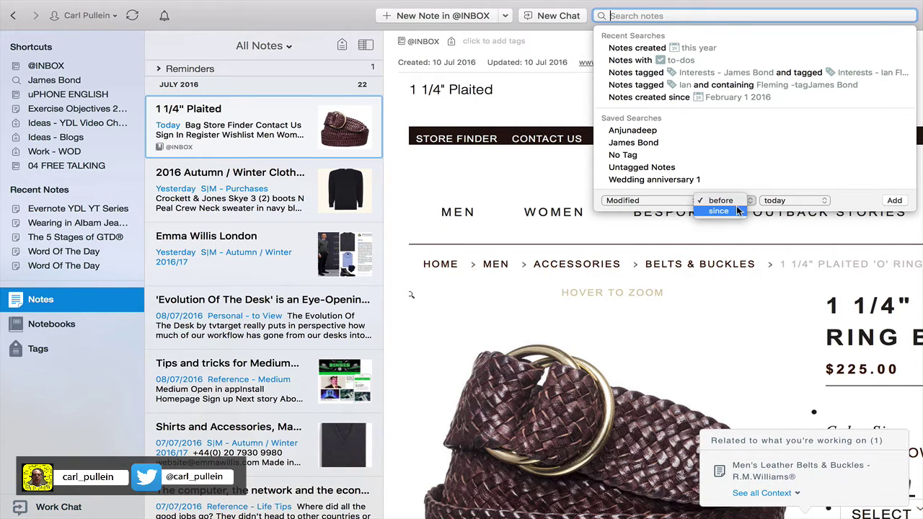
left_click(719, 211)
left_click(823, 200)
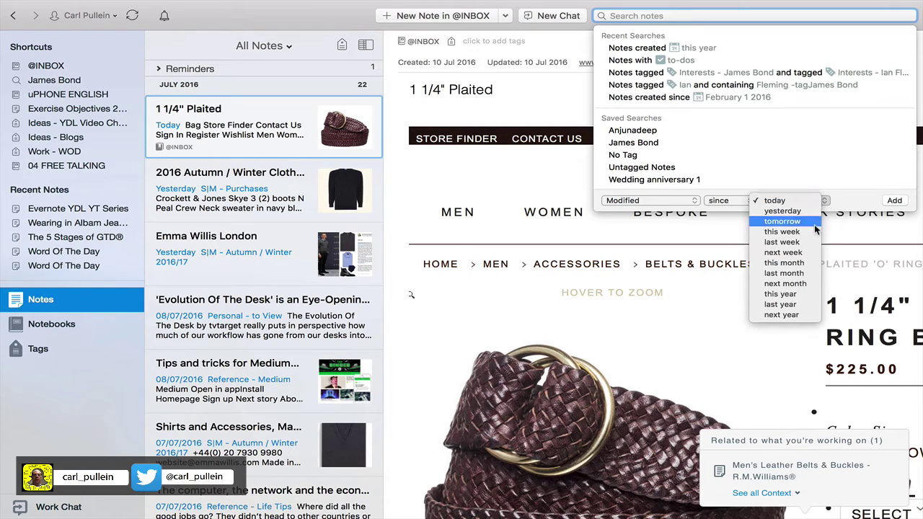
left_click(799, 264)
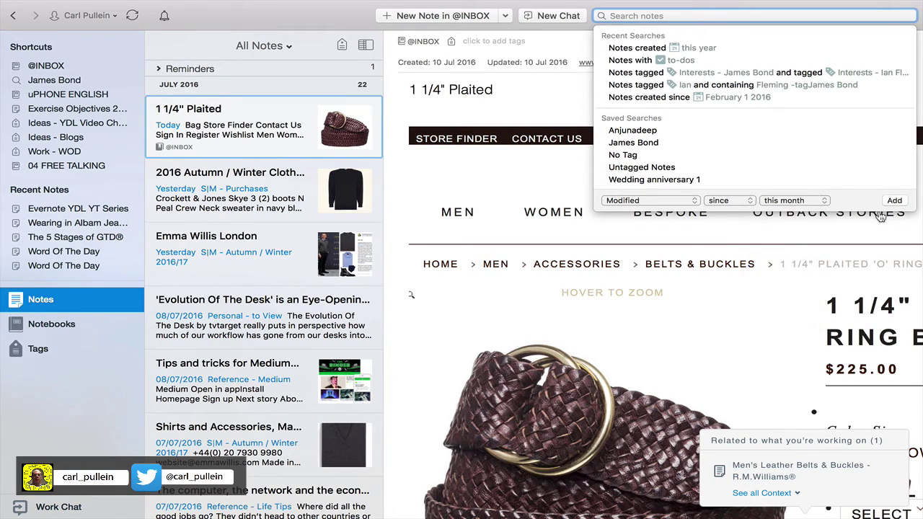
left_click(895, 201)
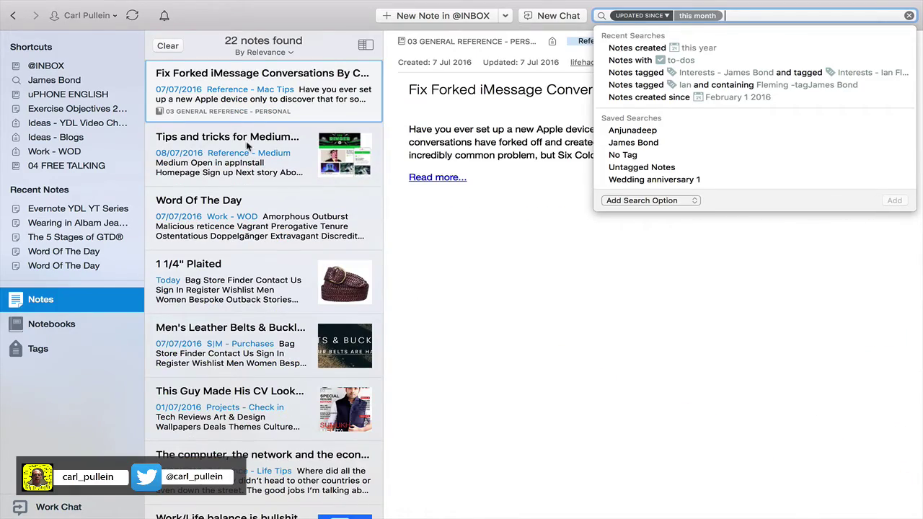
scroll(226, 252, "down", 15)
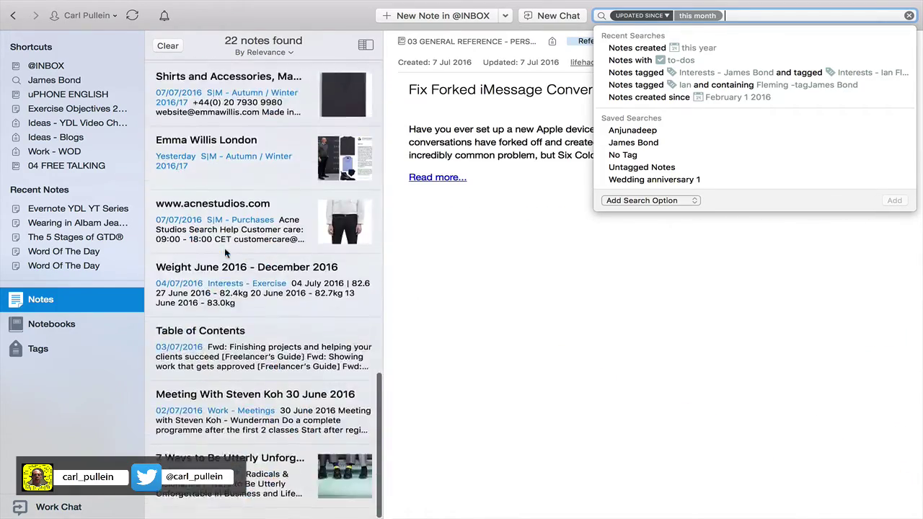
scroll(226, 253, "up", 15)
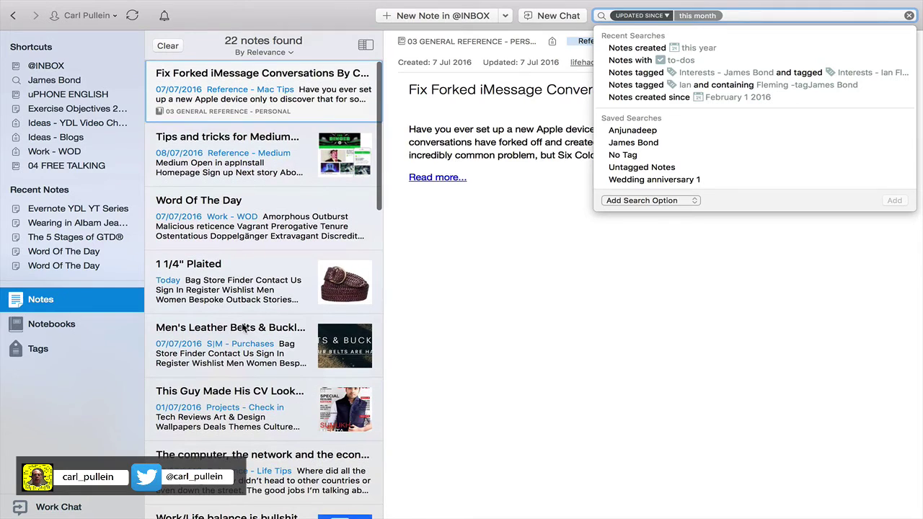
left_click(730, 225)
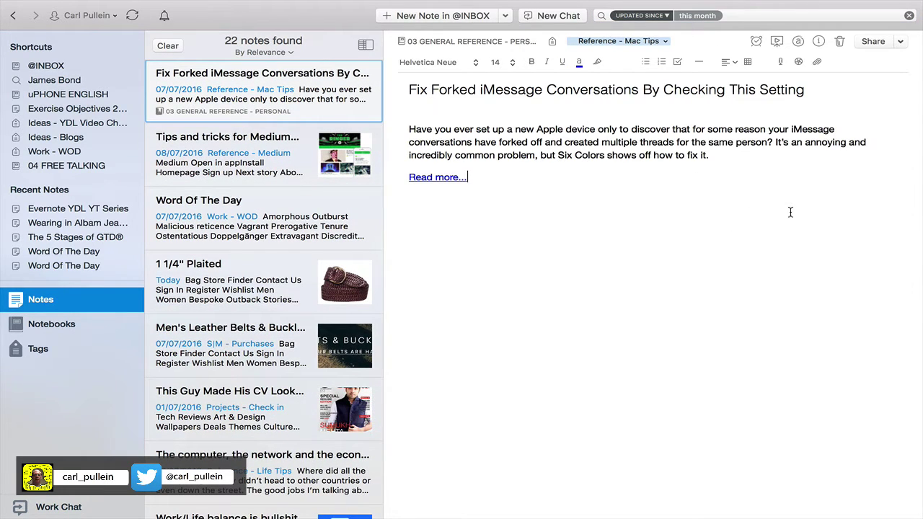
left_click(782, 12)
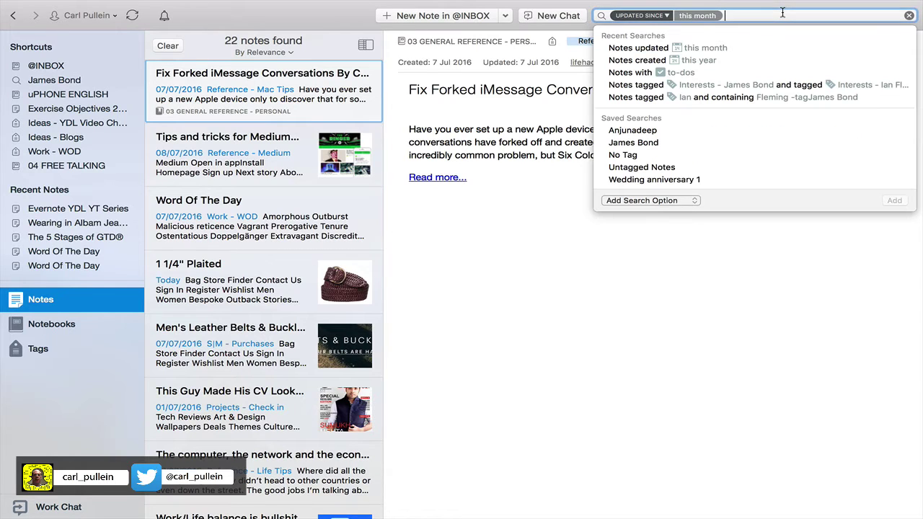
left_click(692, 202)
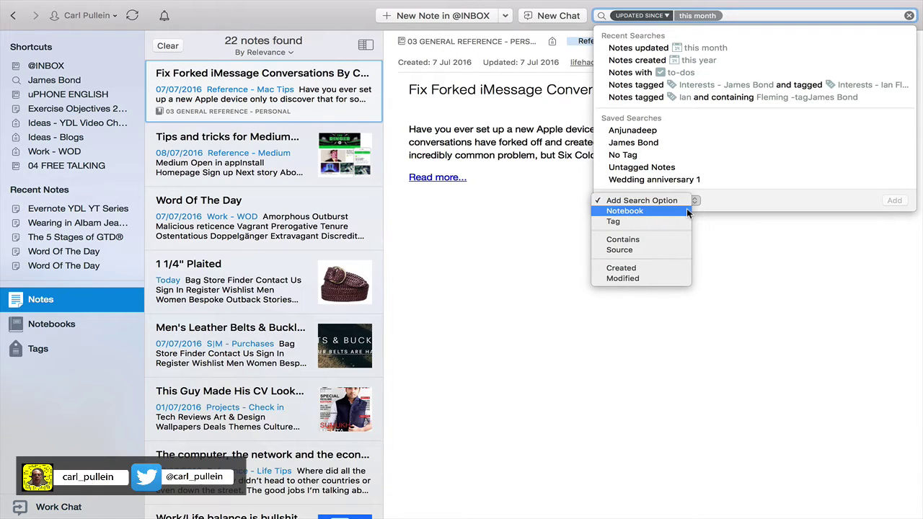
left_click(686, 209)
left_click(894, 202)
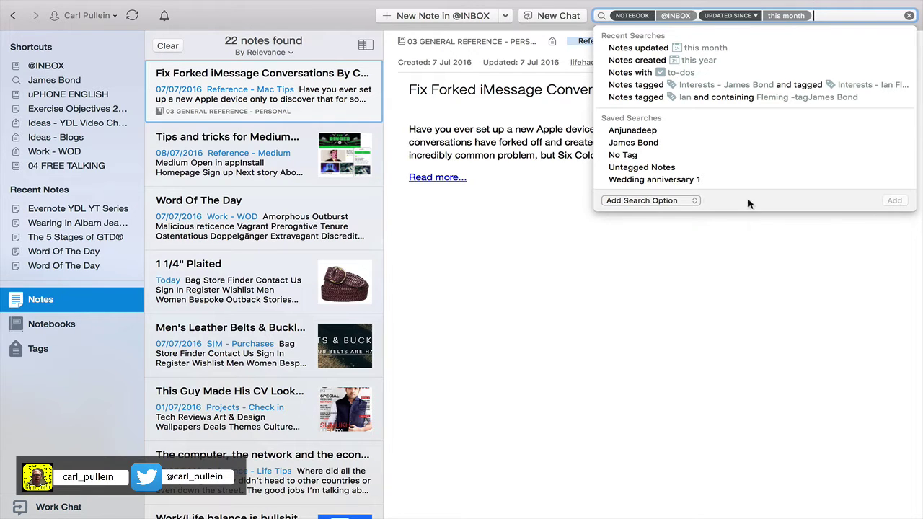
left_click(694, 201)
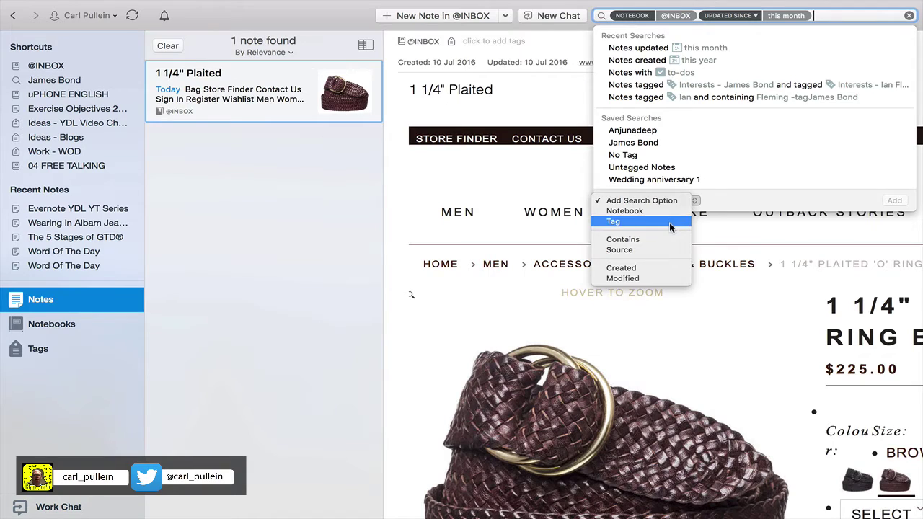
left_click(680, 223)
left_click(894, 202)
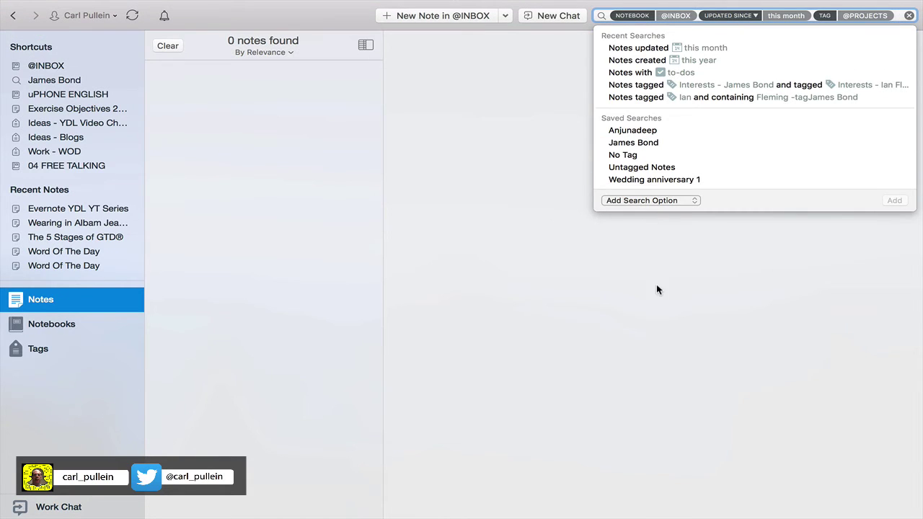
left_click(657, 285)
left_click(910, 15)
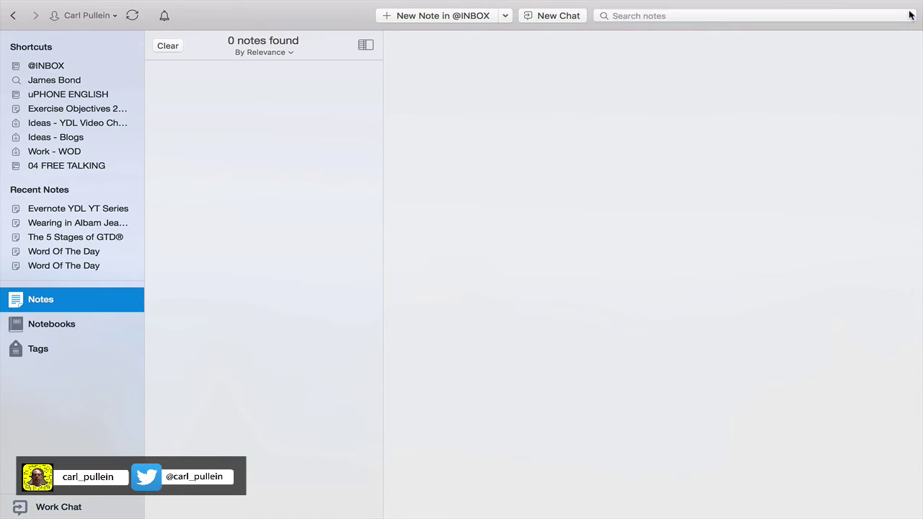